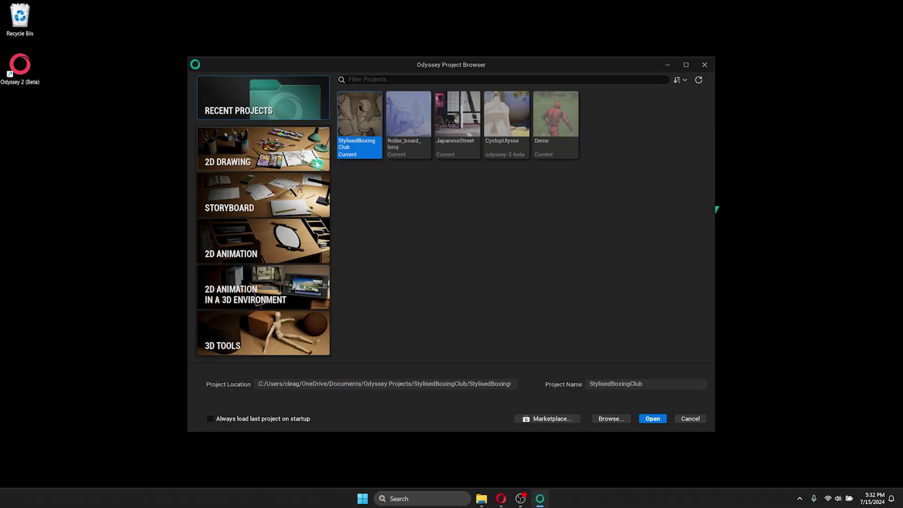
Create the 2D drawing project MyProject from the HD canvas template.
click(318, 164)
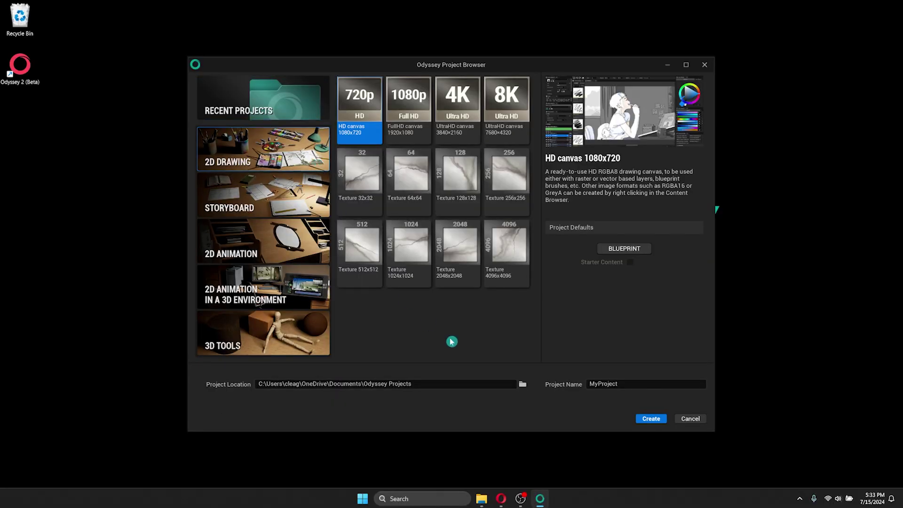
click(651, 418)
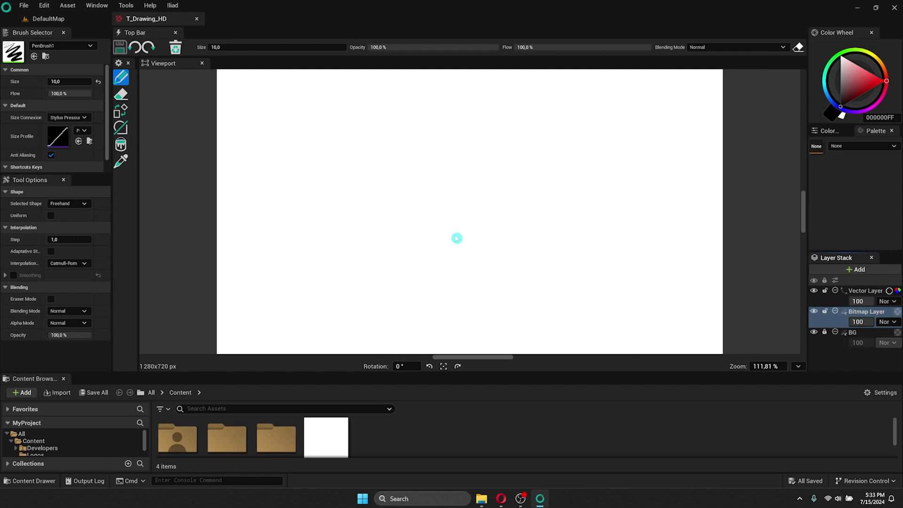
Bring up the Odyssey Projects folder window and open the MyProject folder.
mouse_move(482, 498)
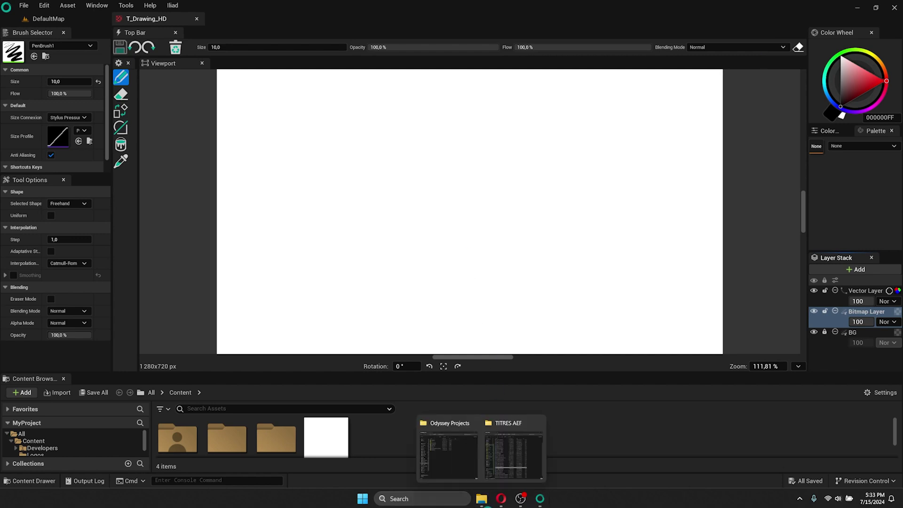
click(471, 454)
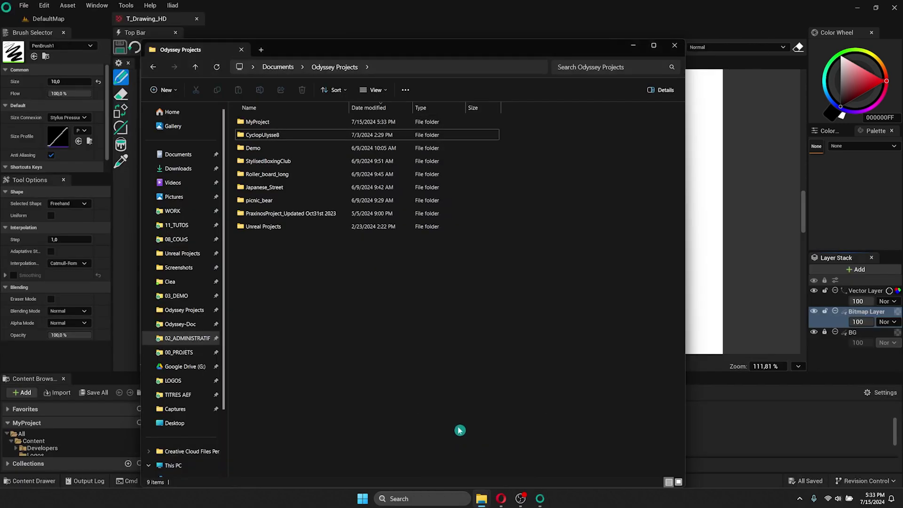
click(288, 124)
double_click(287, 123)
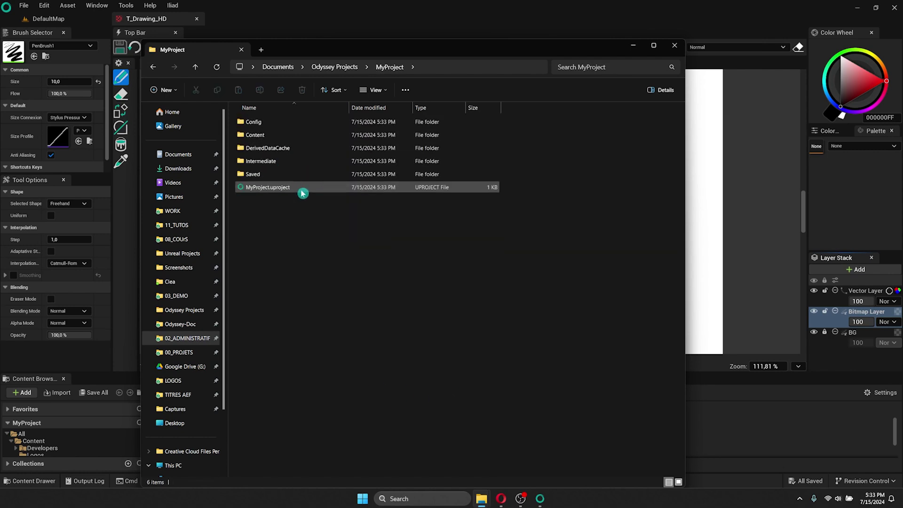
Open MyProject.uproject in Notepad and select its odyssey-1 engine association value.
right_click(332, 191)
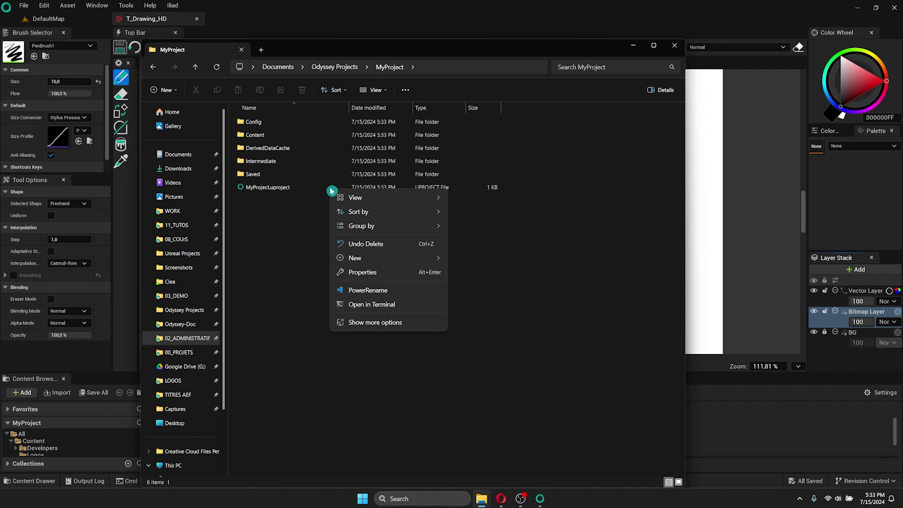
right_click(328, 188)
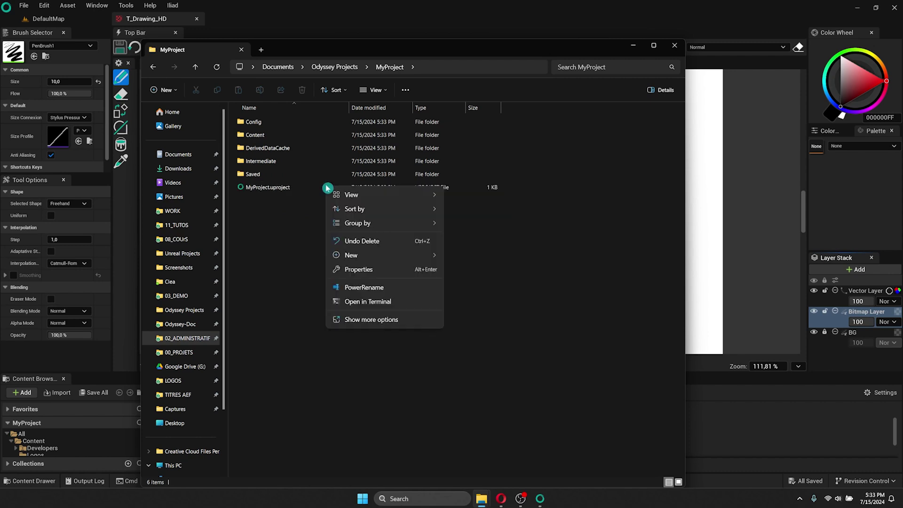
right_click(272, 191)
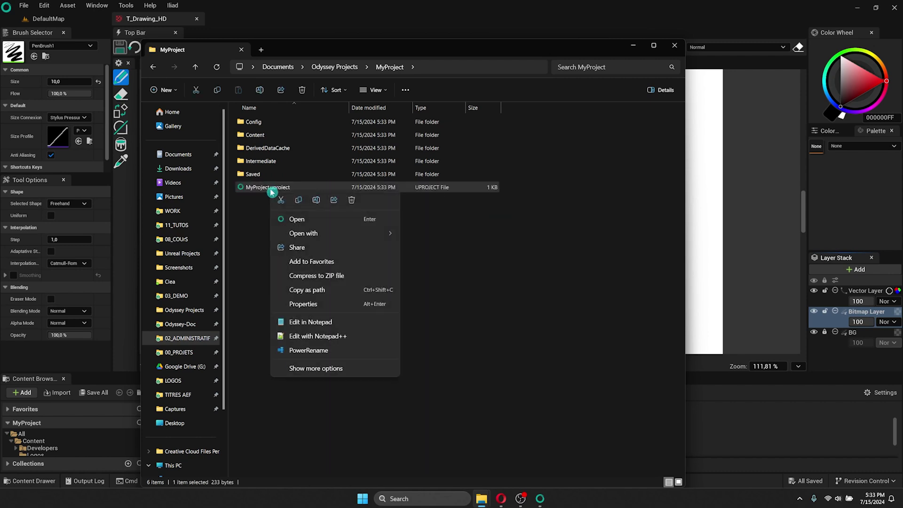
mouse_move(329, 233)
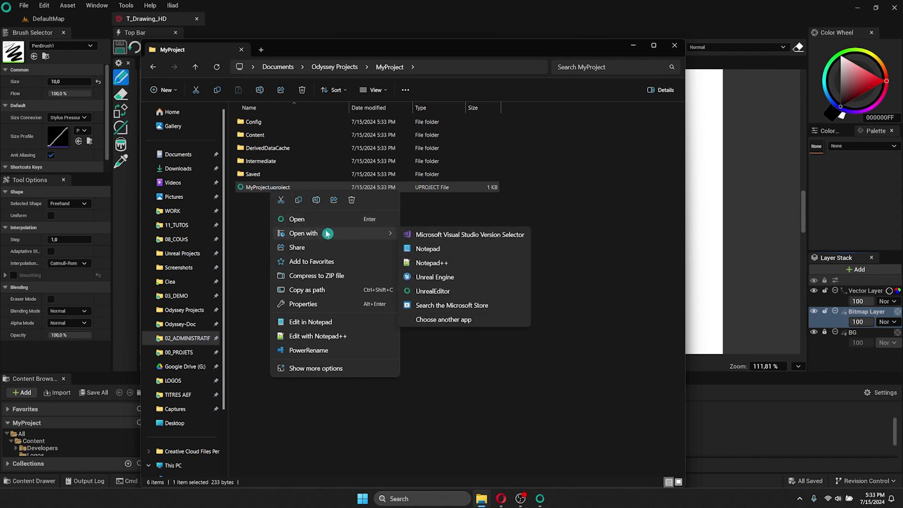
click(483, 249)
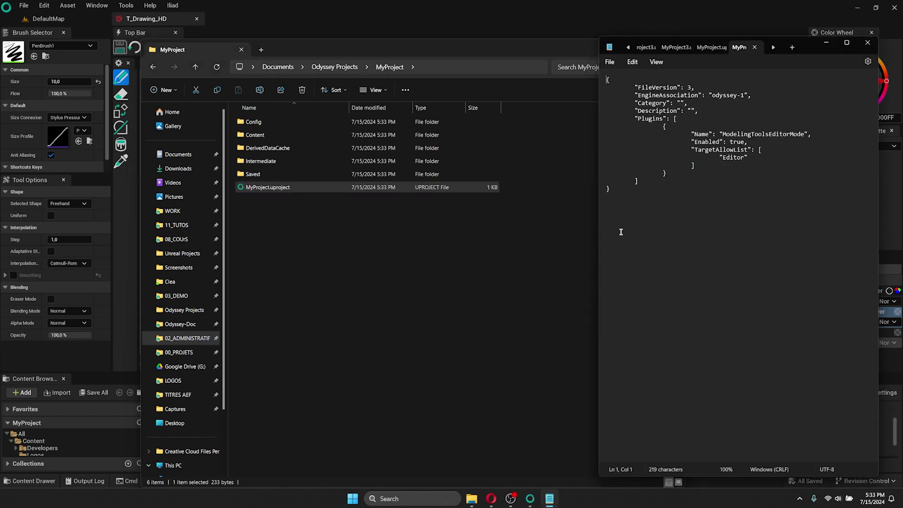
drag(705, 95, 767, 100)
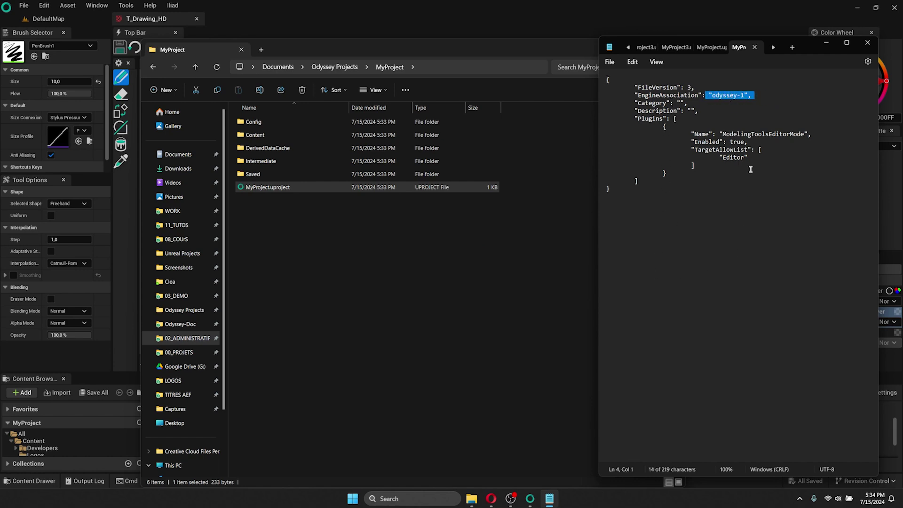
Close Notepad and relaunch MyProject in Odyssey from MyProject.uproject.
click(869, 45)
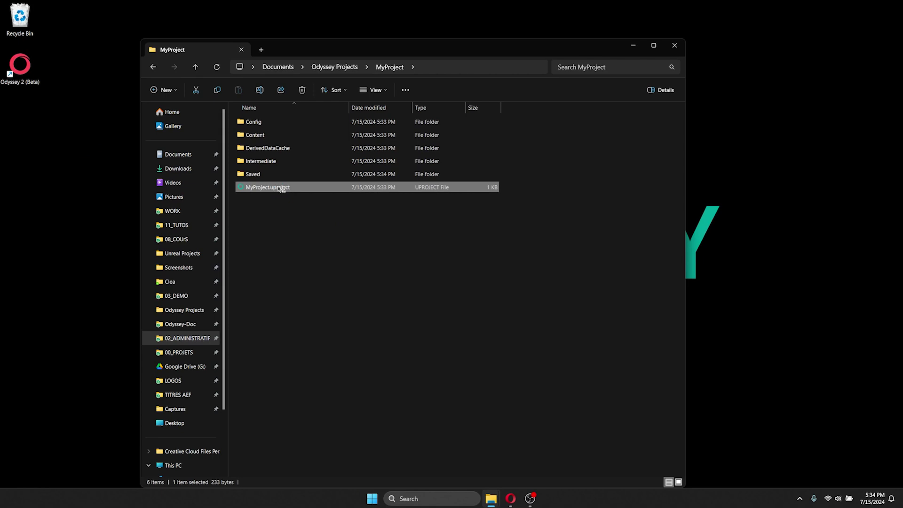
double_click(281, 189)
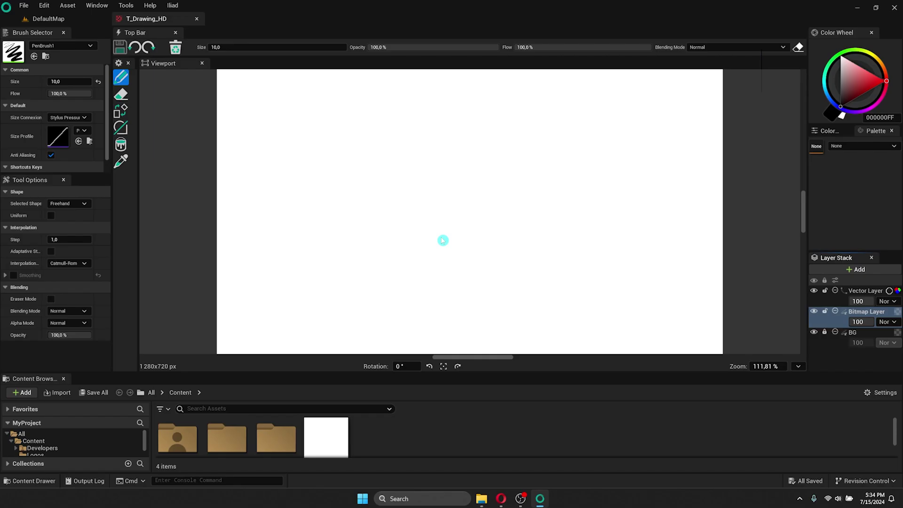
Restore the MyProject folder window, look inside Config, and return to MyProject.
click(465, 447)
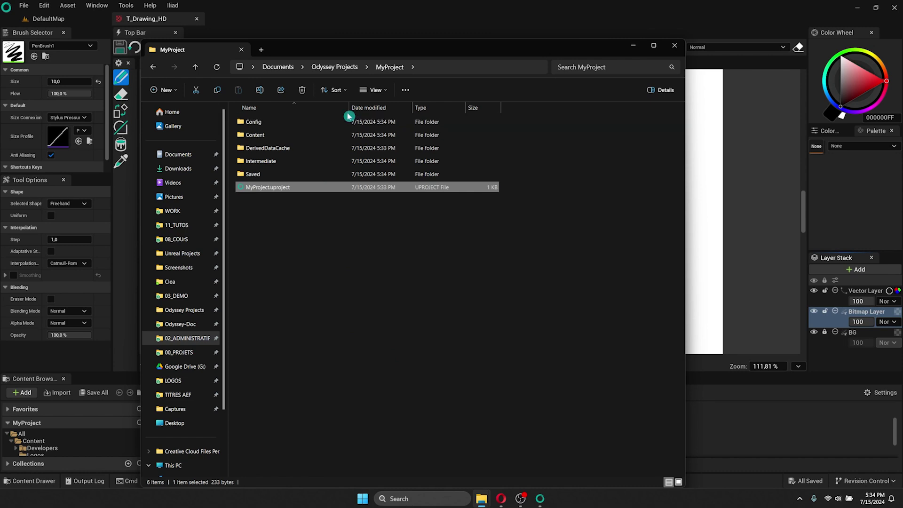
click(302, 126)
double_click(302, 126)
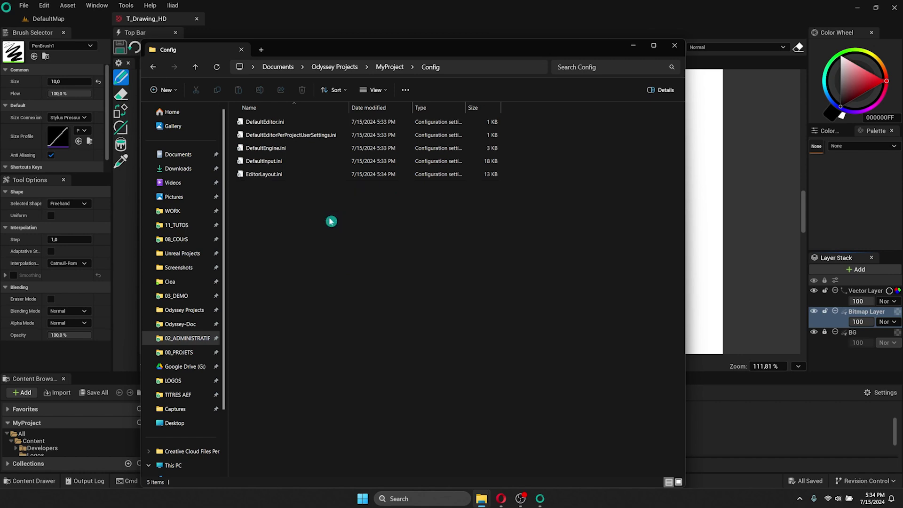
click(394, 67)
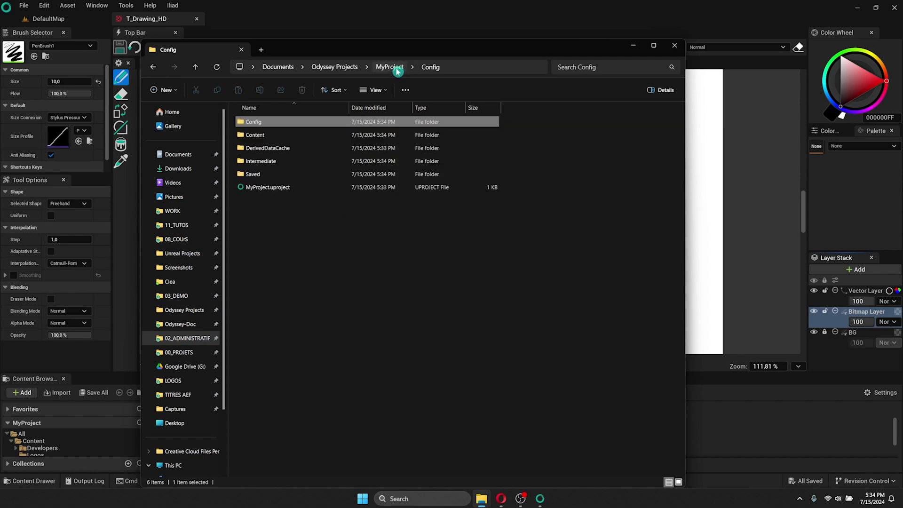
Open the Content folder, move the window right, and go back to MyProject.
double_click(335, 135)
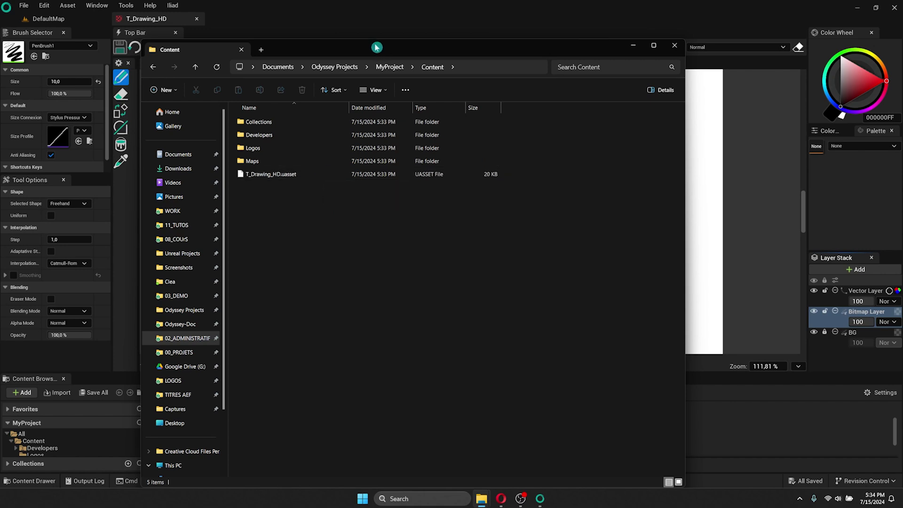
drag(376, 47, 595, 37)
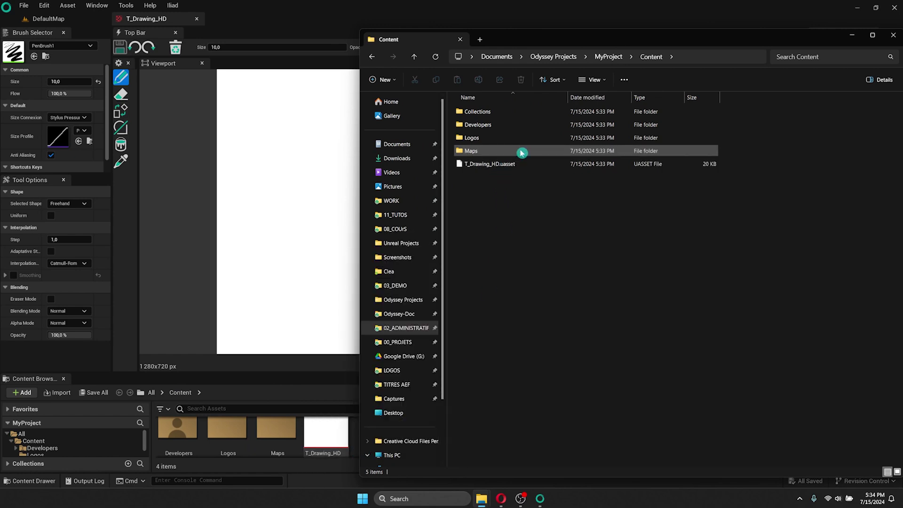
click(608, 56)
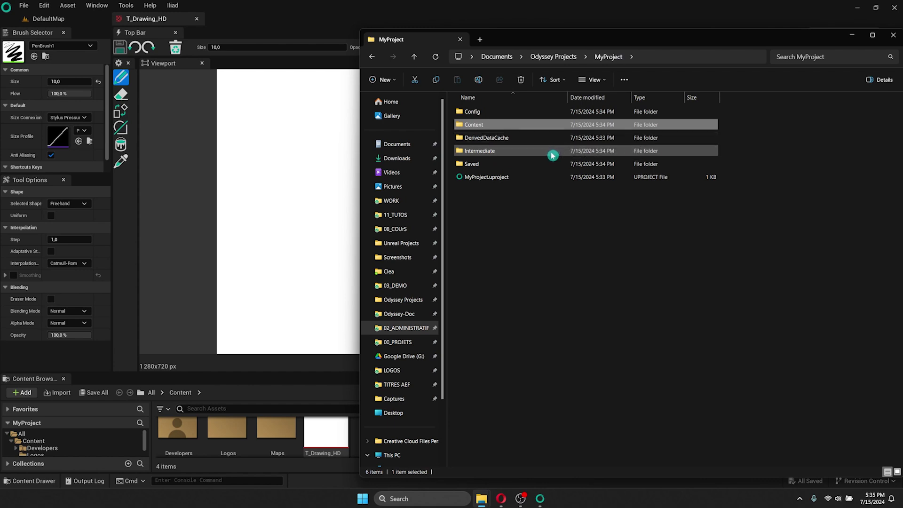
mouse_move(552, 169)
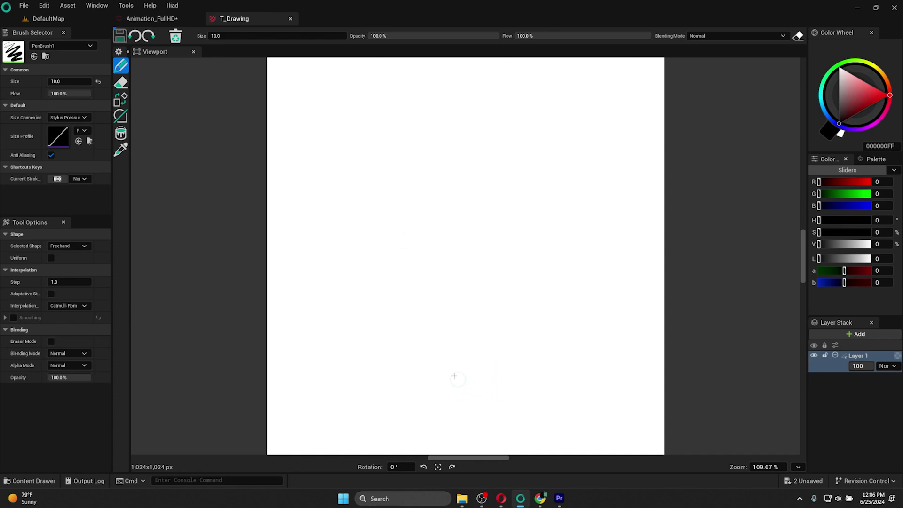
click(171, 19)
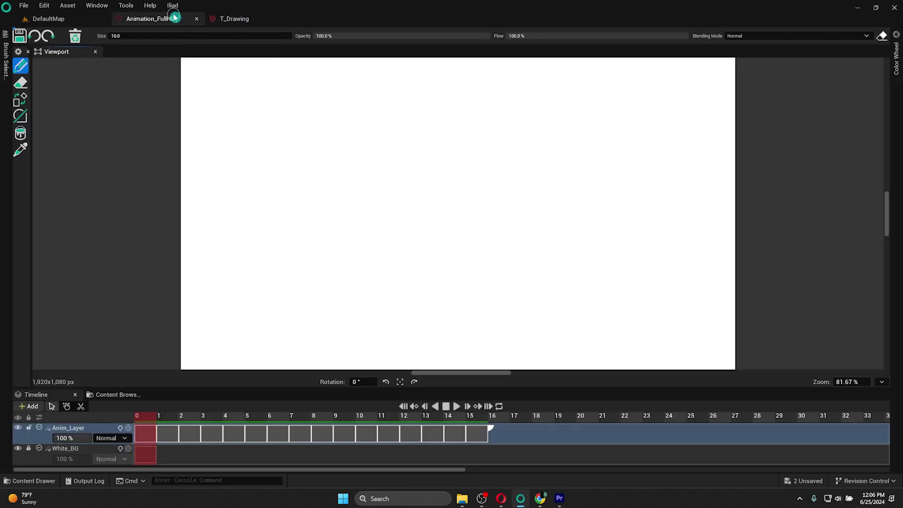
click(259, 18)
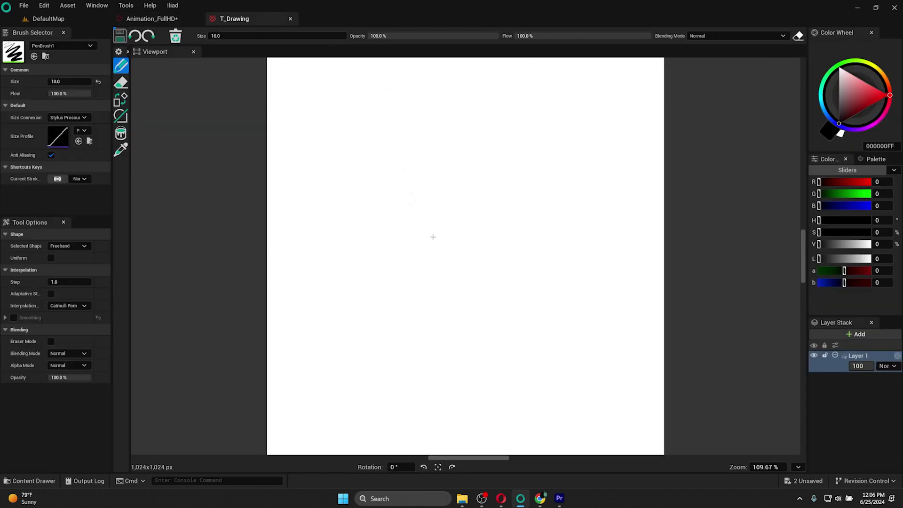
key(ctrl)
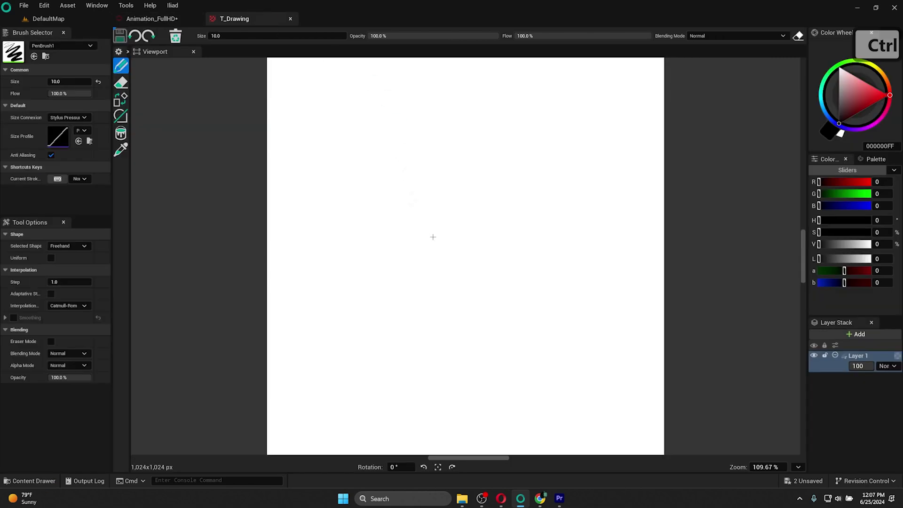
key(ctrl+Tab)
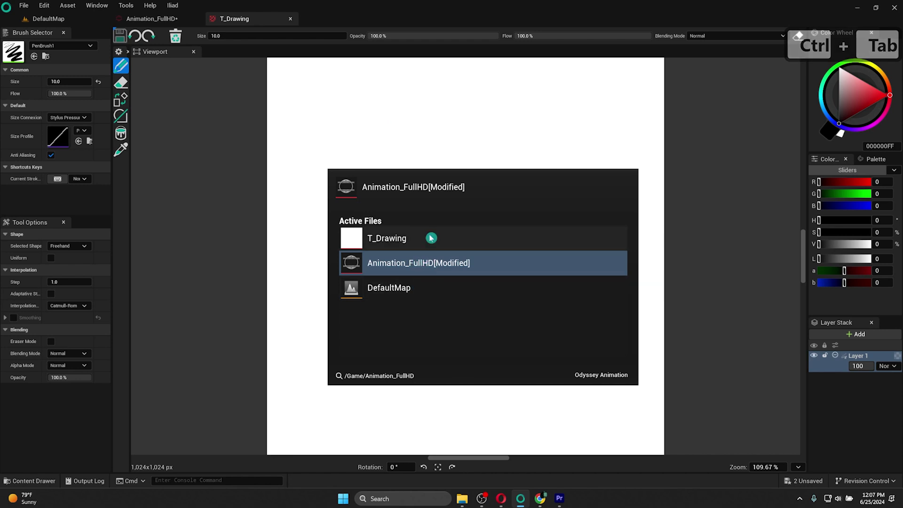
click(427, 263)
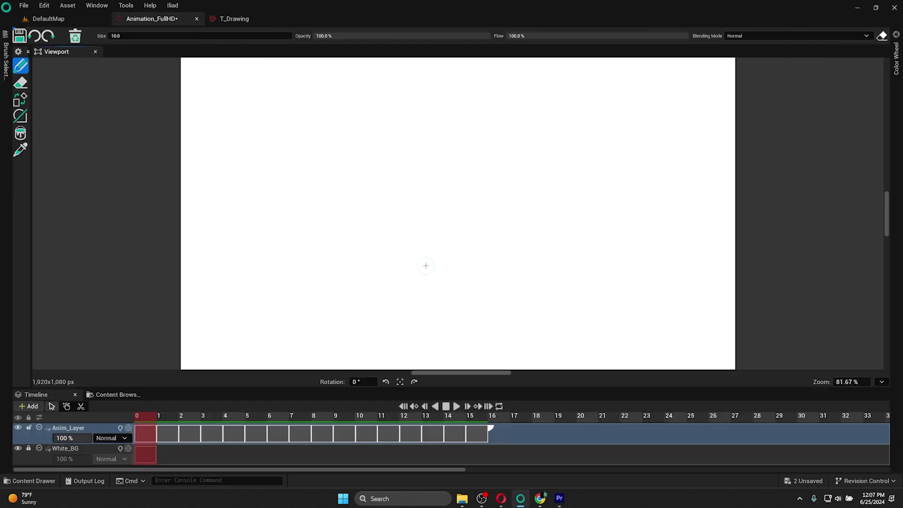
key(ctrl+Tab)
key(ctrl+Tab)
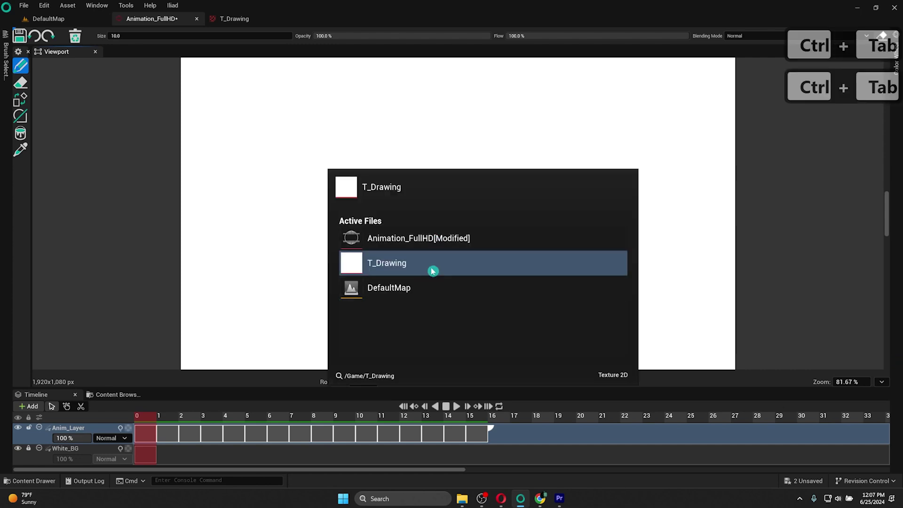
click(432, 270)
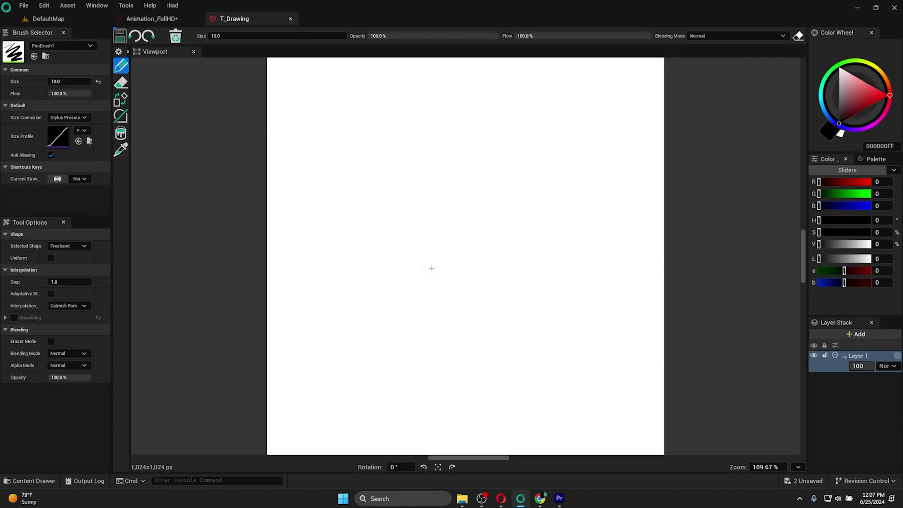
click(33, 480)
double_click(181, 375)
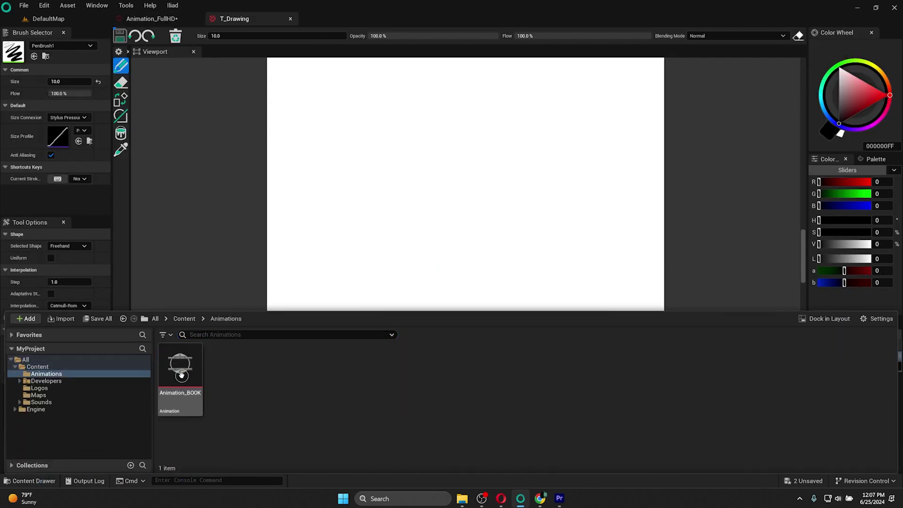
double_click(182, 371)
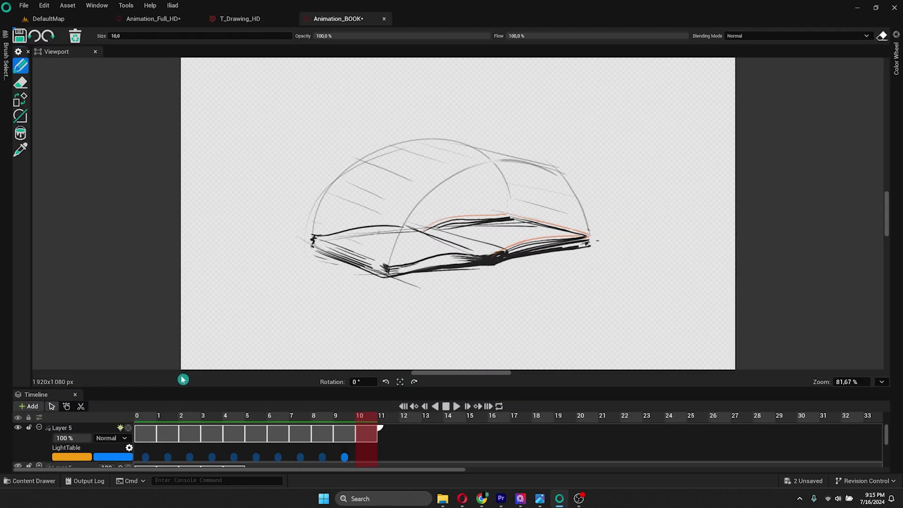
click(33, 480)
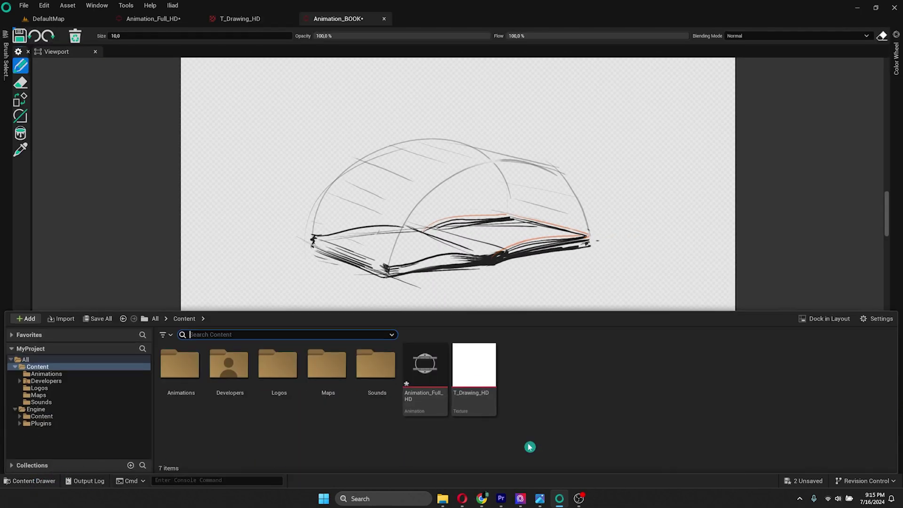
click(80, 375)
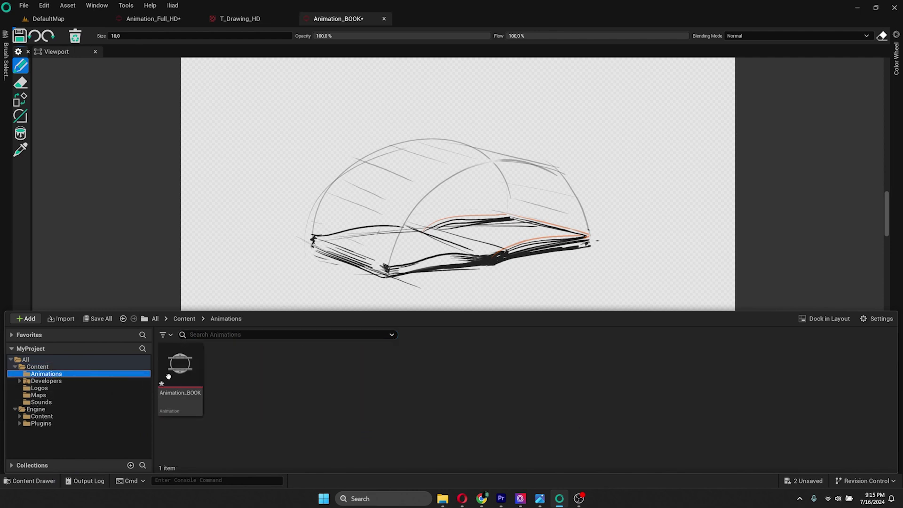
click(184, 318)
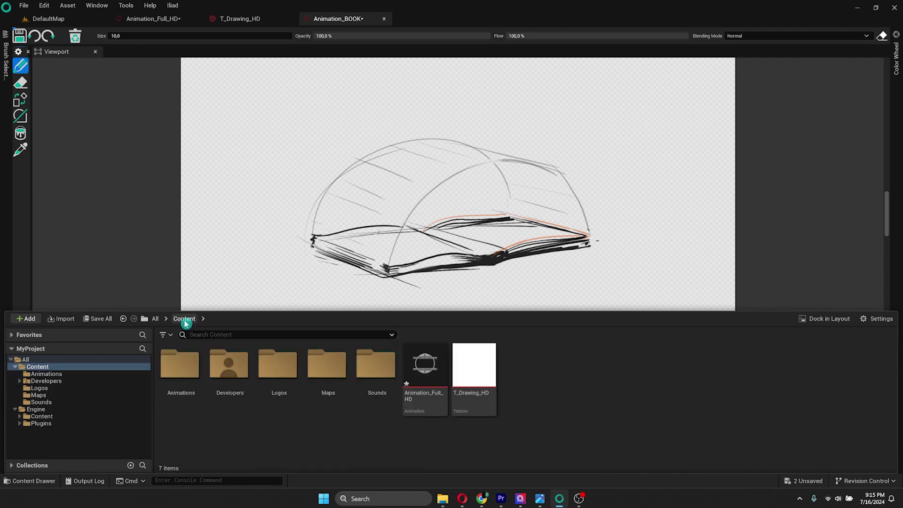
click(66, 403)
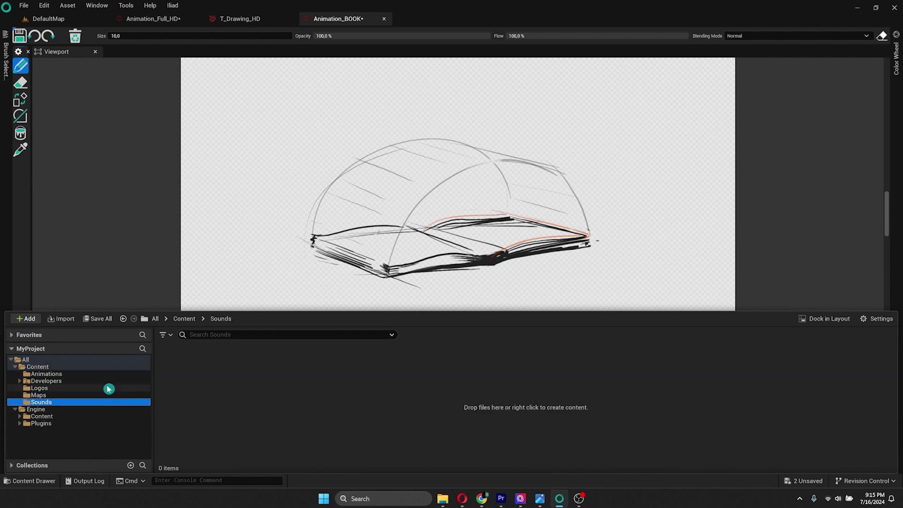
click(186, 320)
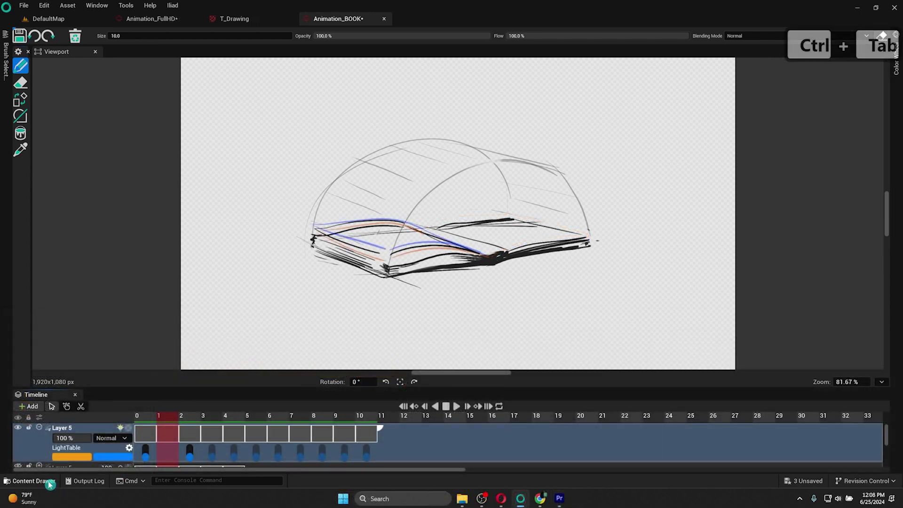
click(38, 481)
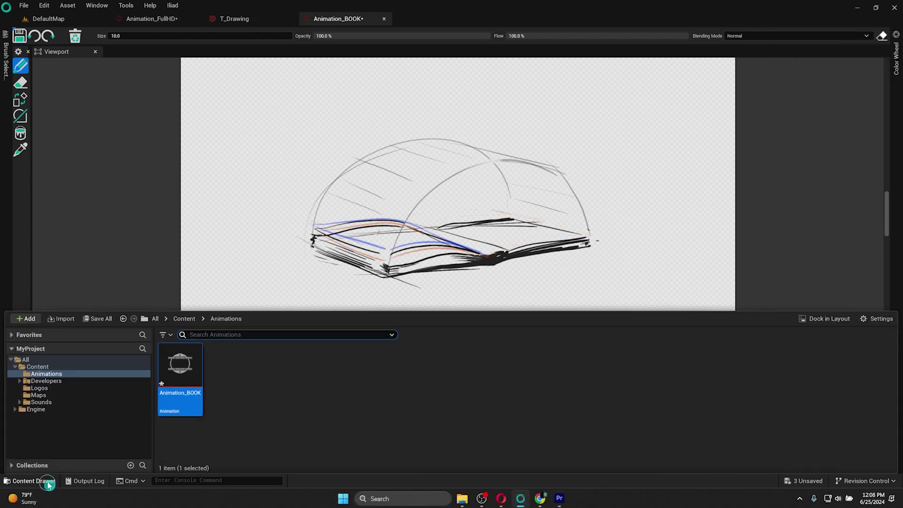
click(184, 318)
double_click(270, 373)
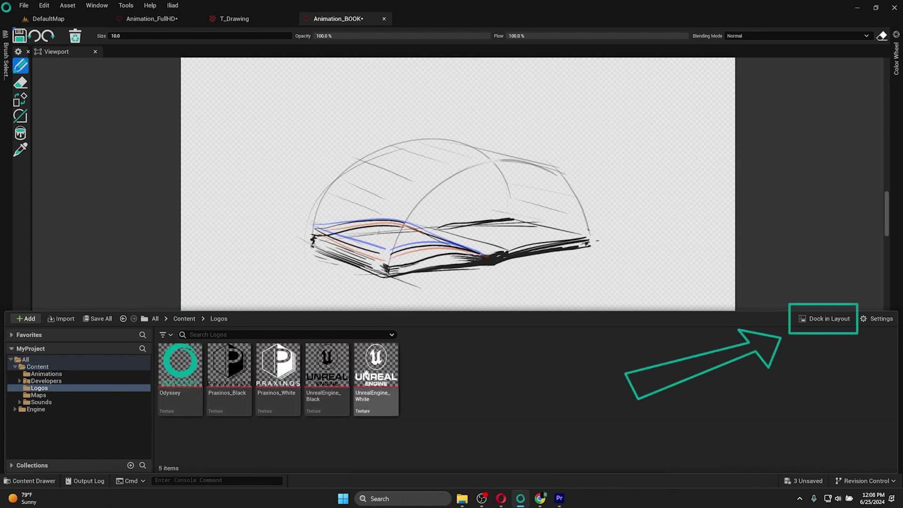
click(183, 319)
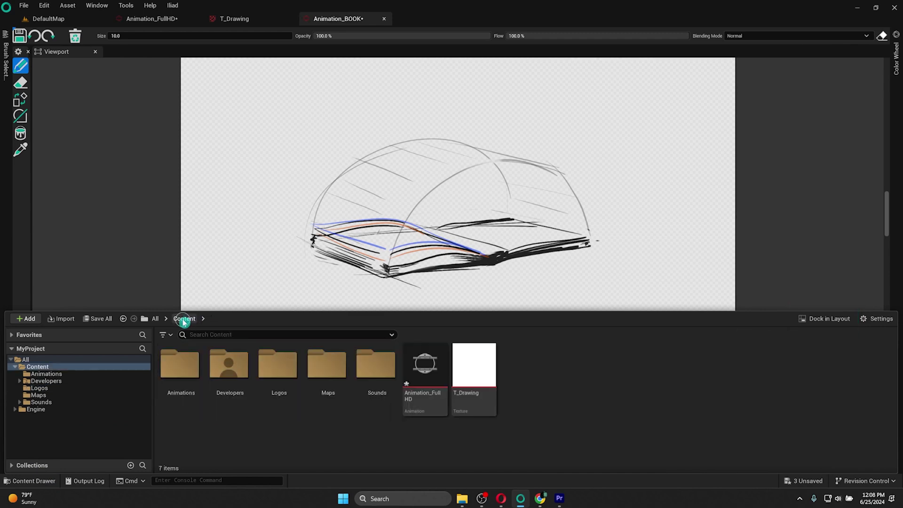
double_click(328, 366)
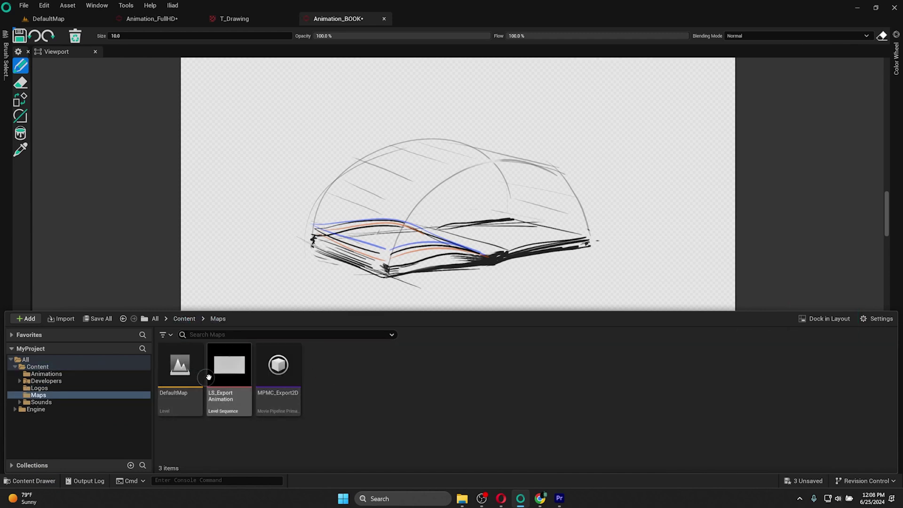
click(184, 319)
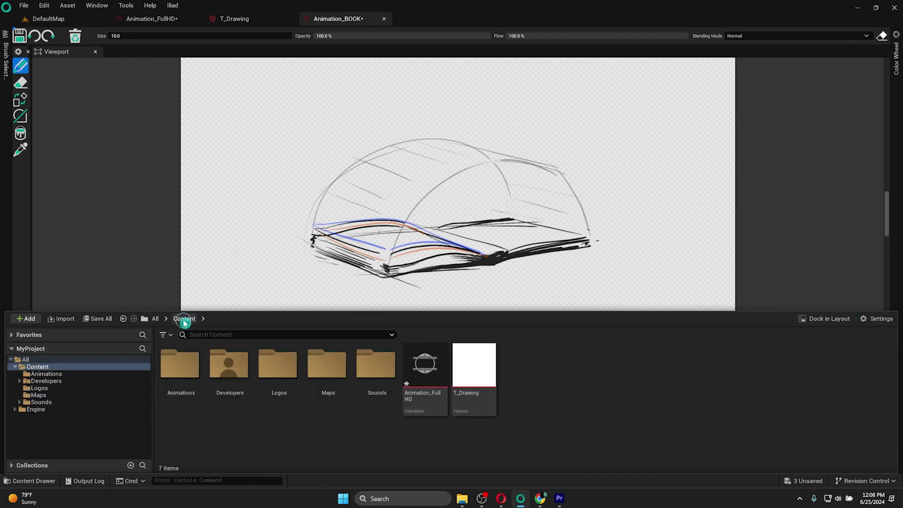
double_click(377, 365)
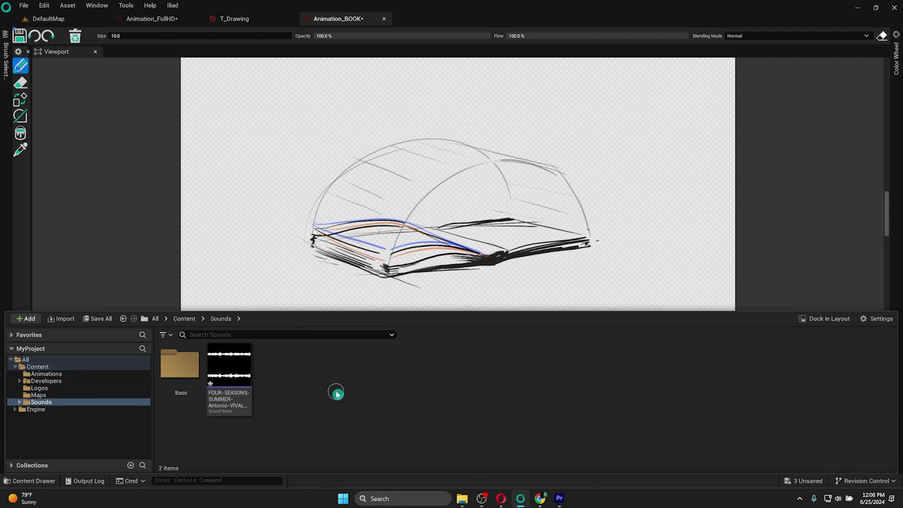
mouse_move(229, 367)
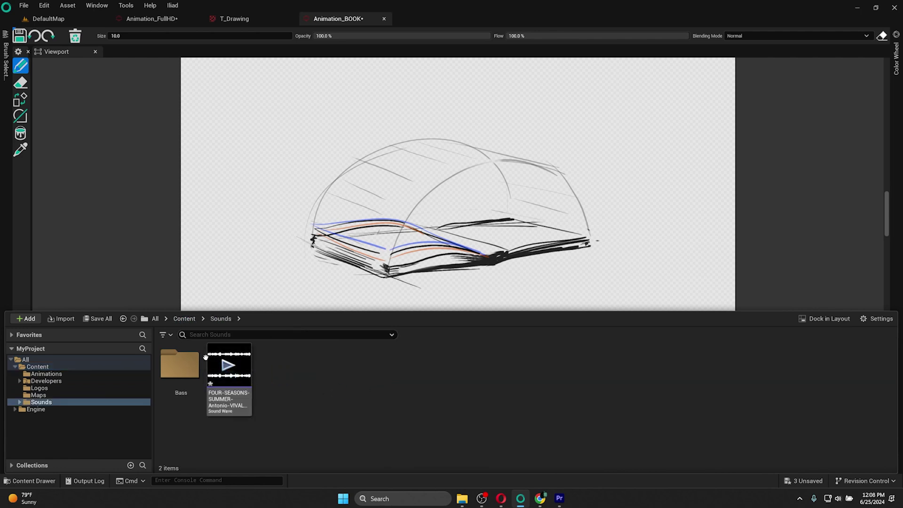
double_click(189, 370)
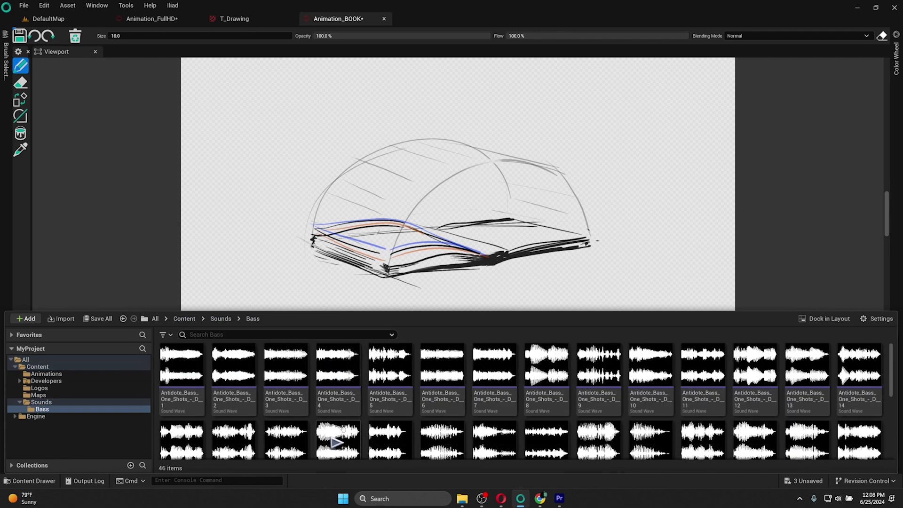
click(221, 319)
click(184, 318)
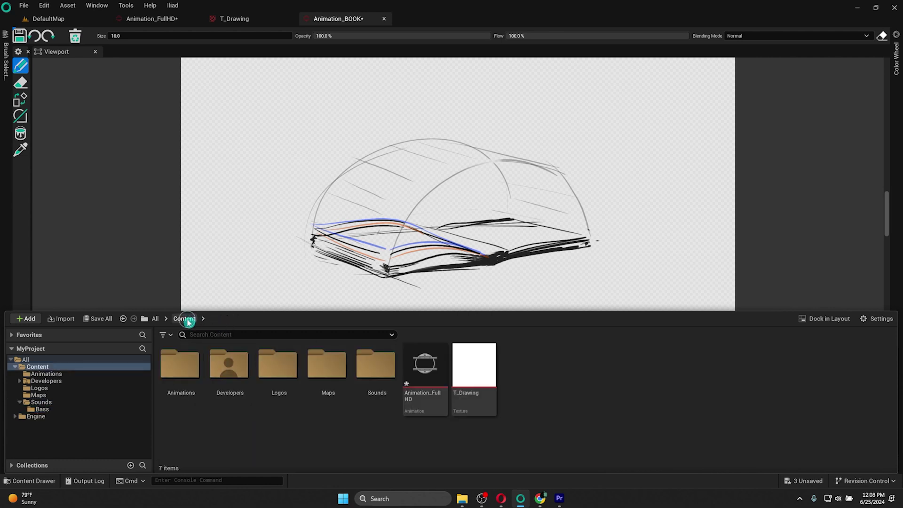
Create an ILIAD Animation asset in Content with default settings and open it.
right_click(519, 387)
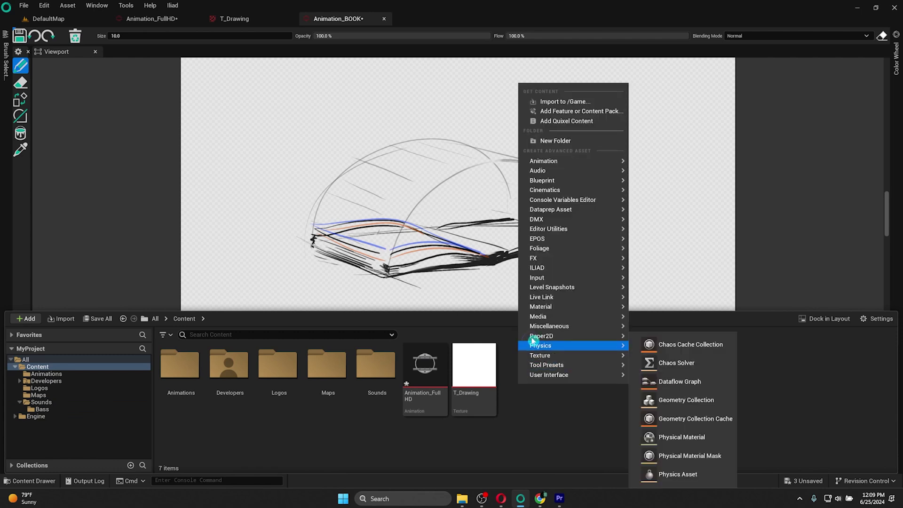
mouse_move(536, 277)
mouse_move(568, 267)
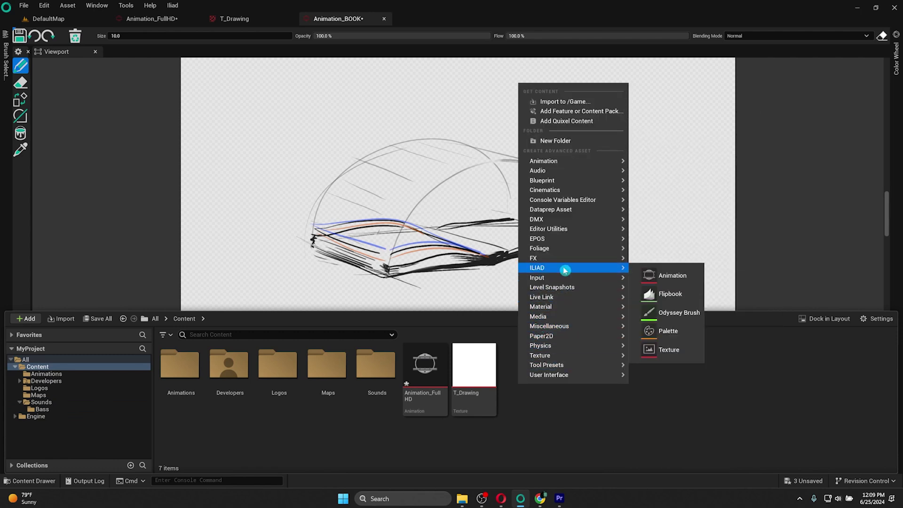
click(667, 274)
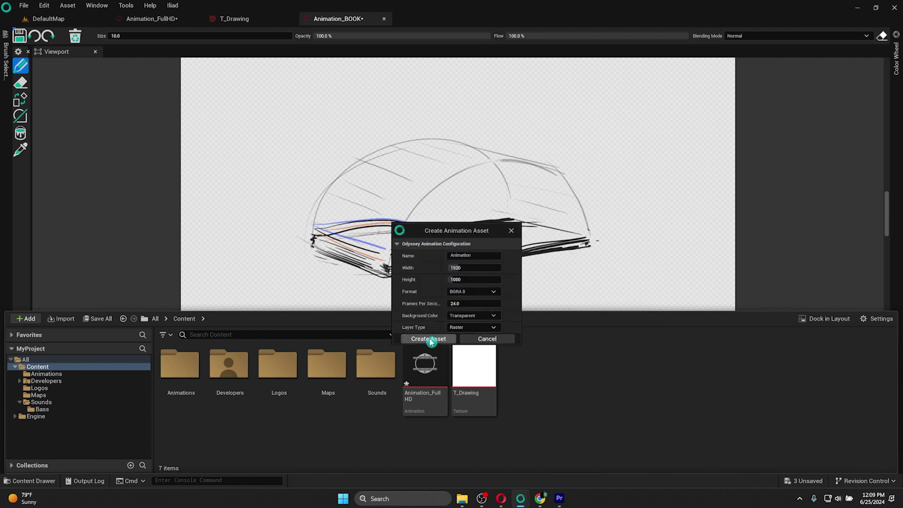
click(429, 340)
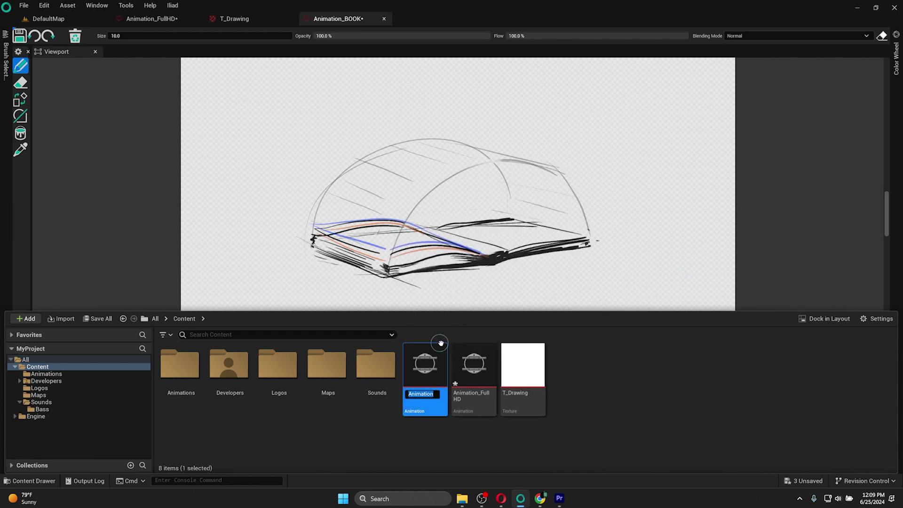
double_click(426, 370)
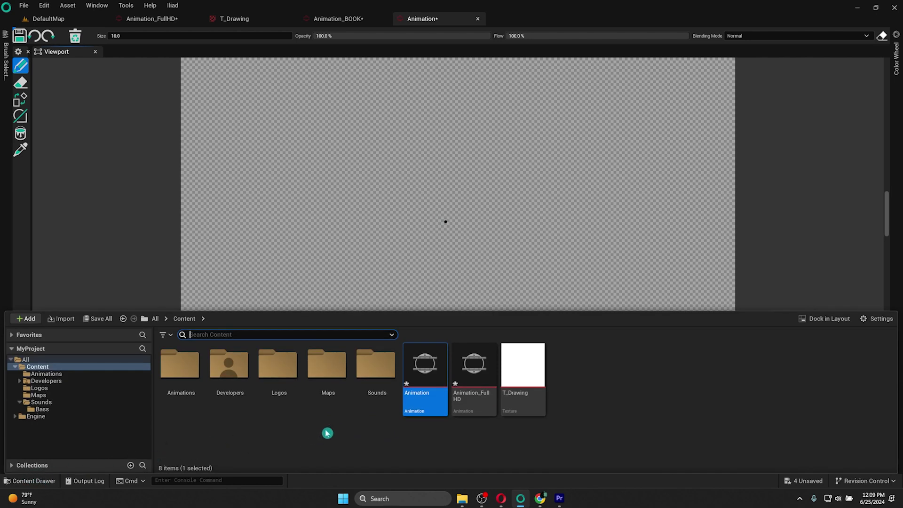
Add a new folder named test to Content and open it.
right_click(592, 374)
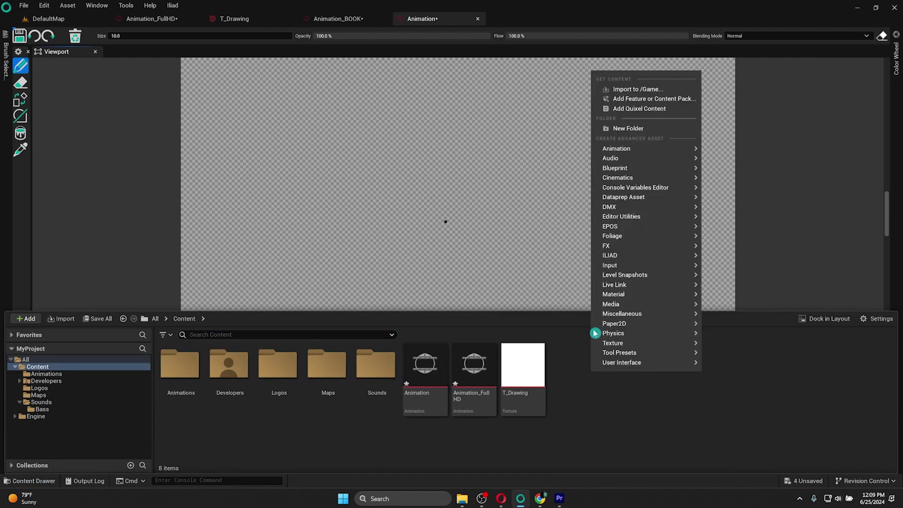
click(620, 128)
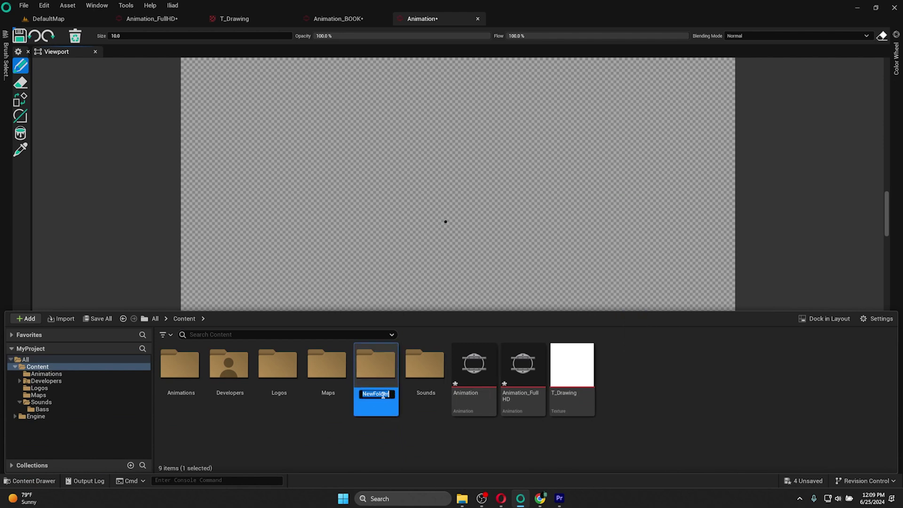
text(test)
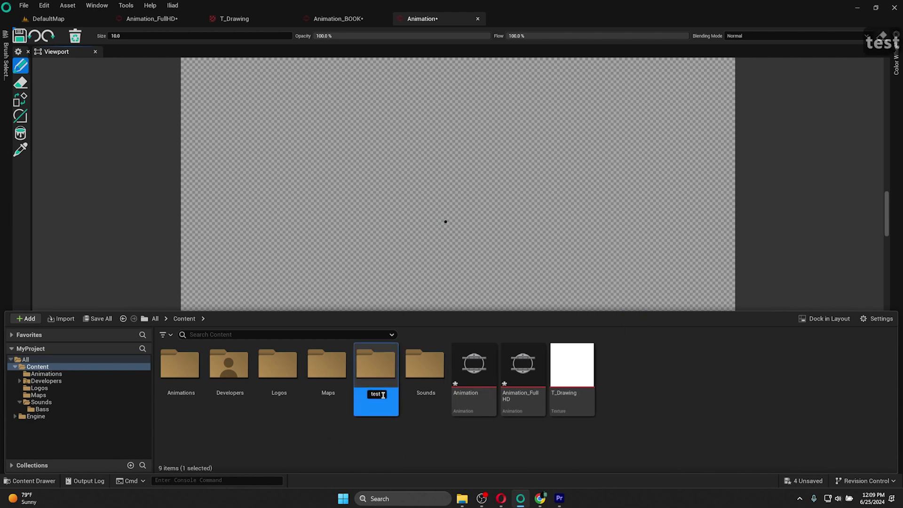
key(Return)
double_click(436, 372)
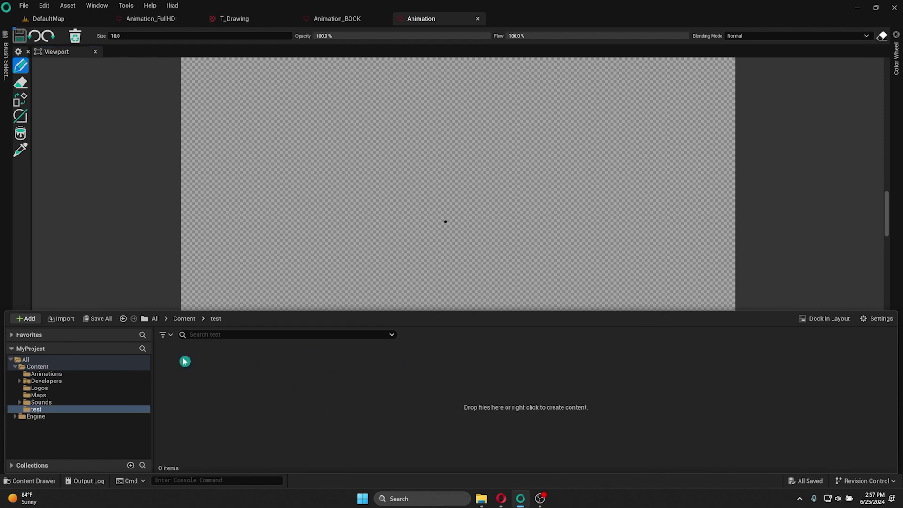
Import FondEcranOdyssey.png into /Game/test and open the resulting texture.
right_click(184, 361)
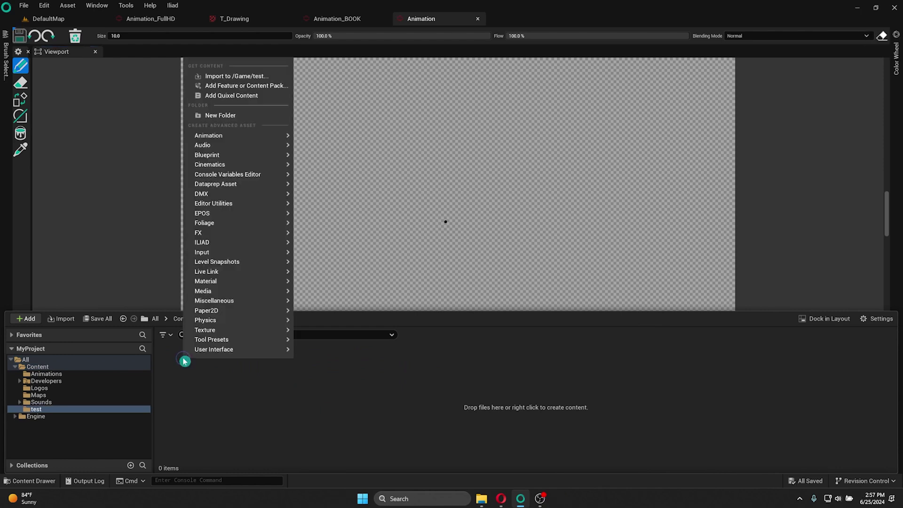
click(250, 76)
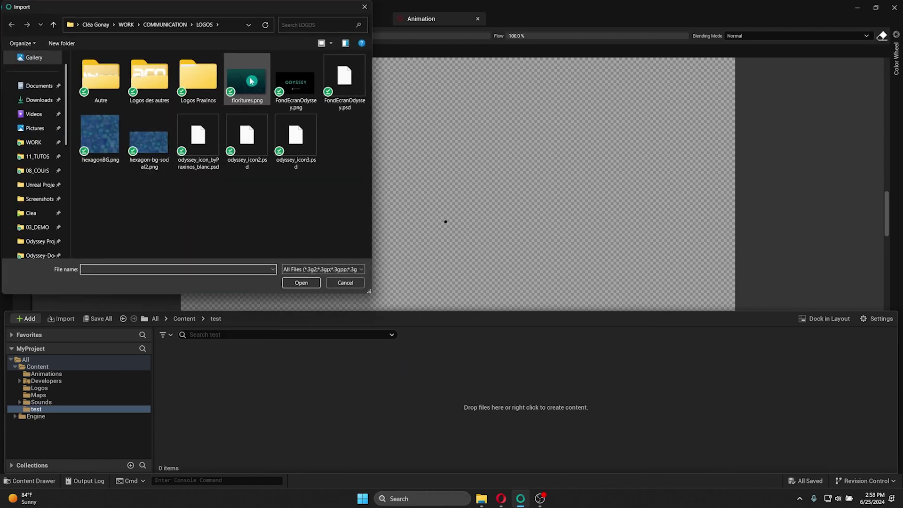
click(295, 82)
click(301, 283)
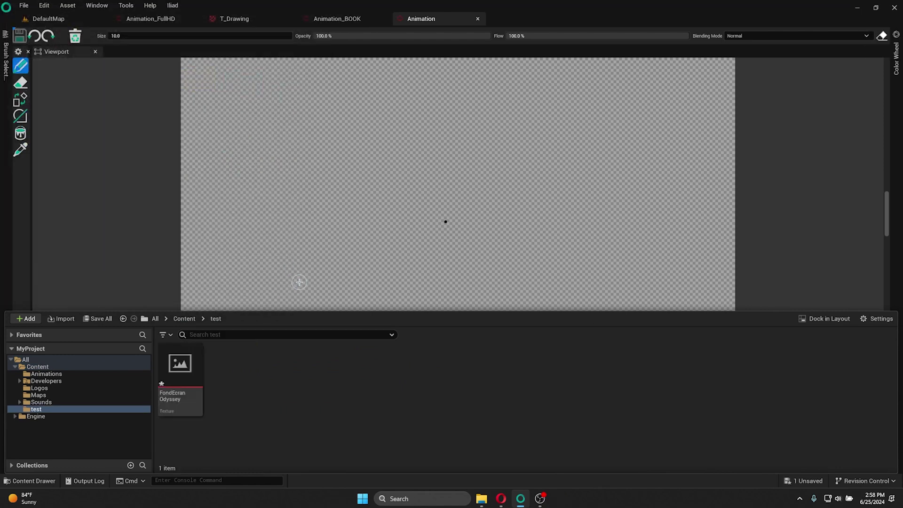
double_click(194, 371)
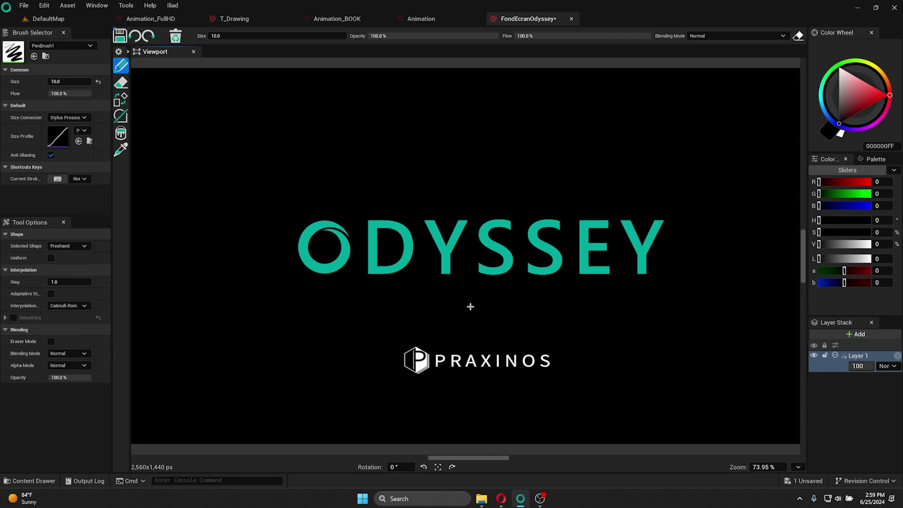
Start migrating the FondEcranOdyssey texture, saving it and confirming the asset list.
key(ctrl+space)
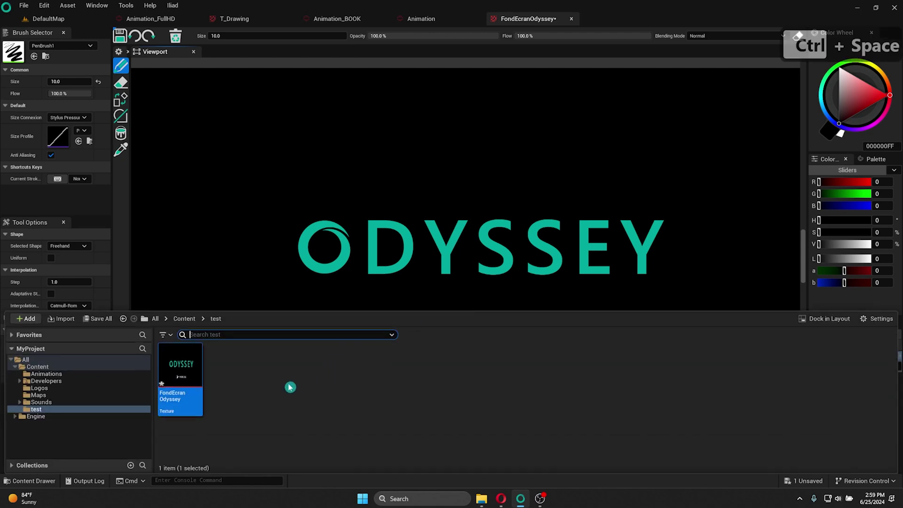
right_click(186, 377)
mouse_move(265, 172)
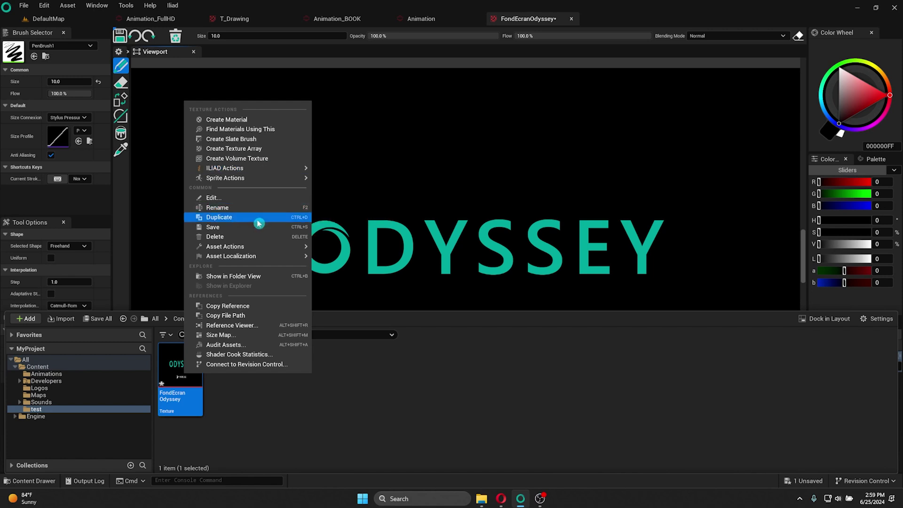
mouse_move(273, 248)
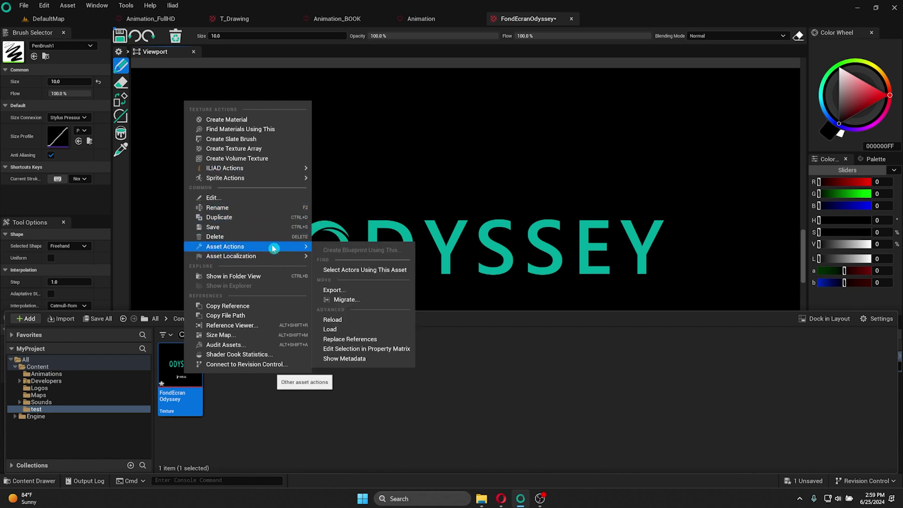
key(ctrl+space)
right_click(194, 373)
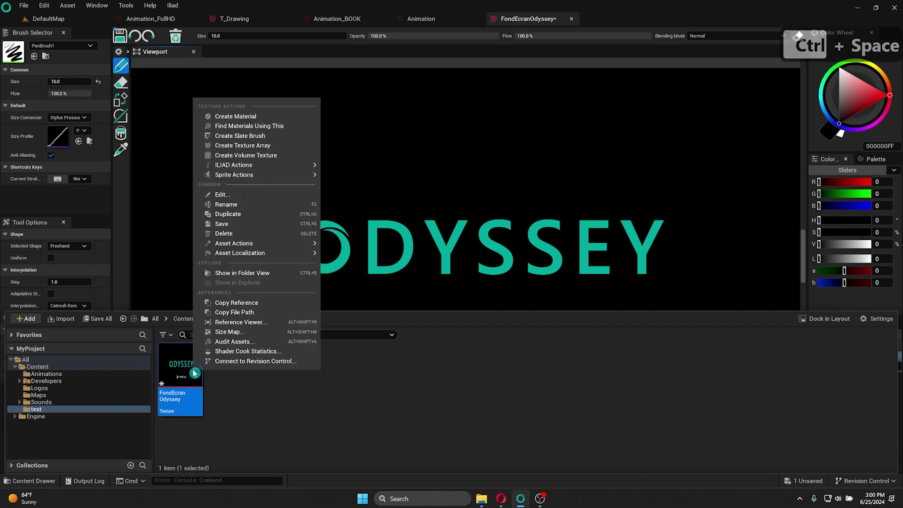
mouse_move(274, 243)
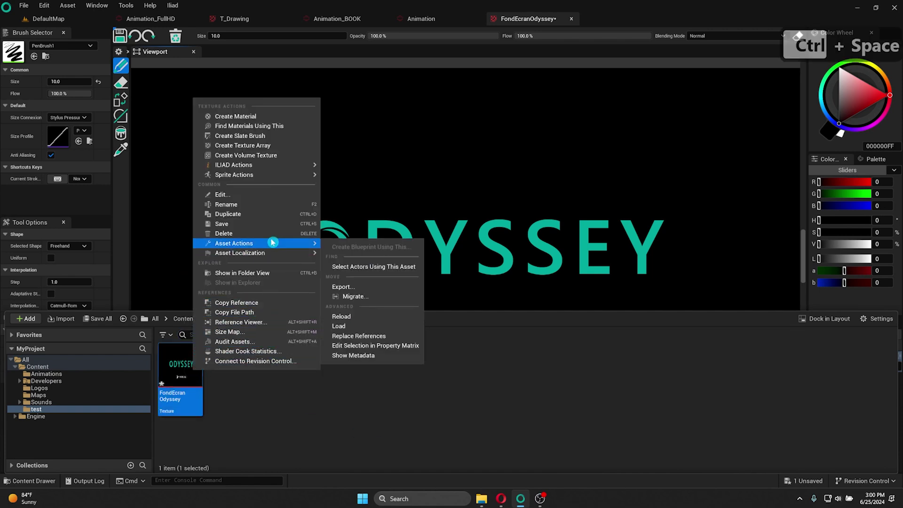
click(356, 297)
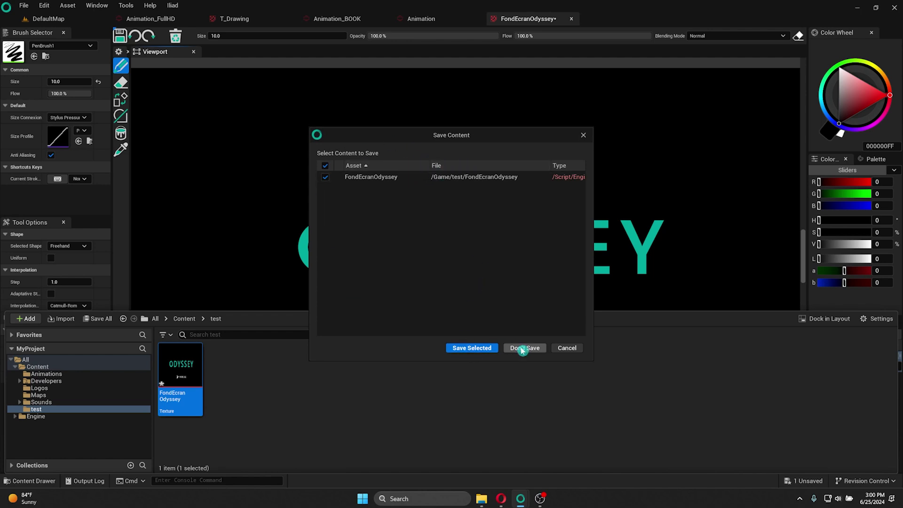
click(492, 348)
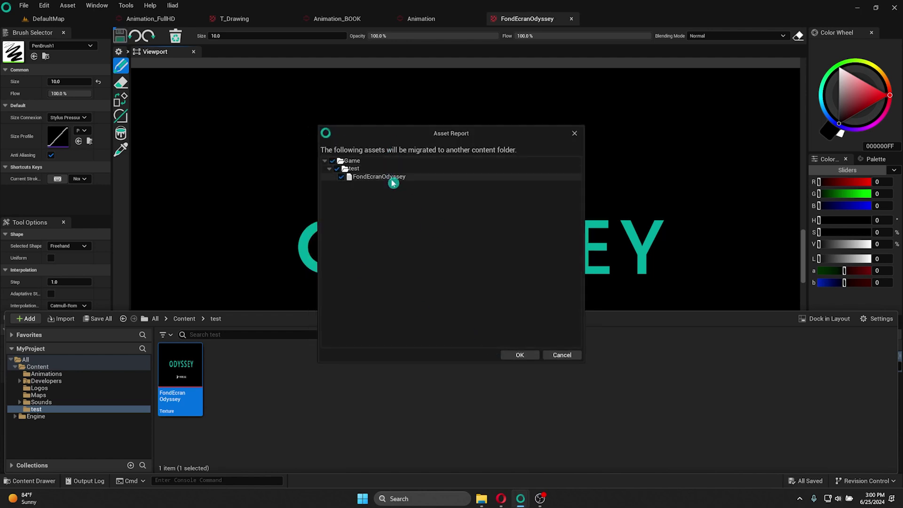
click(530, 355)
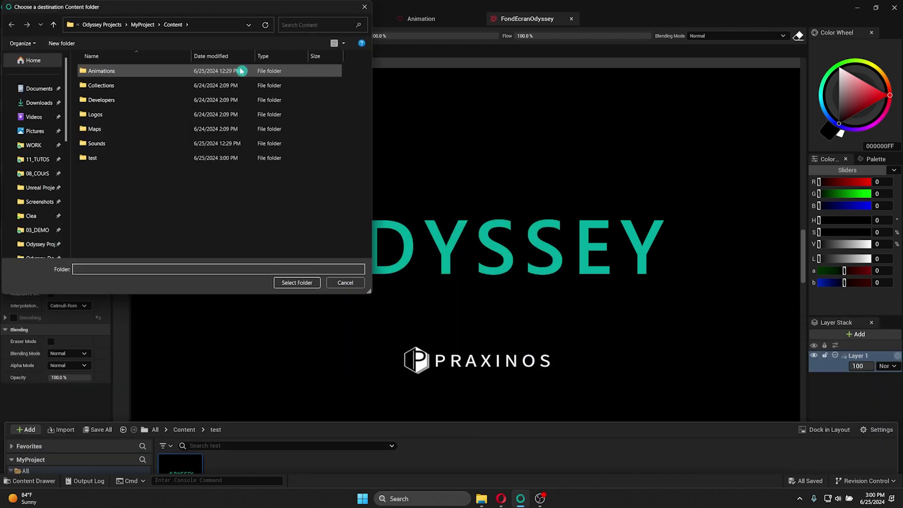
Choose brassartV1/Content as the migration destination and run the migration.
click(143, 25)
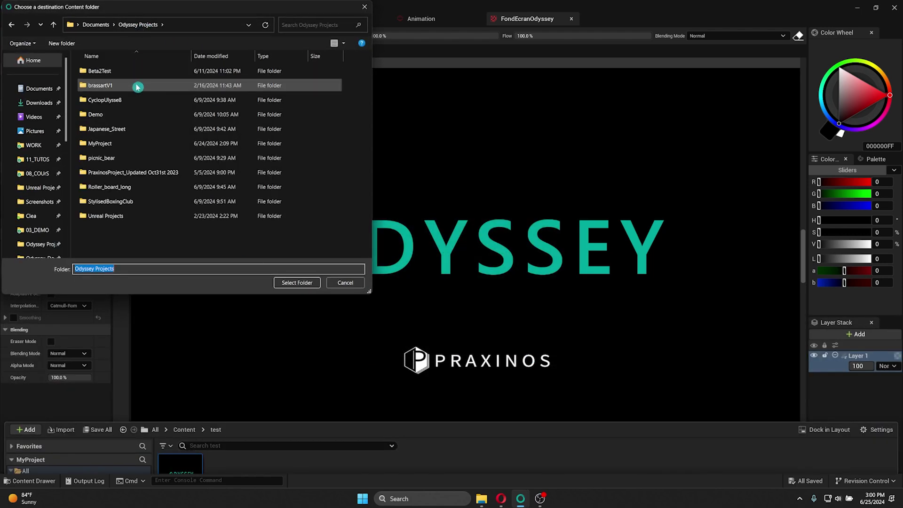
double_click(137, 87)
click(137, 87)
double_click(145, 88)
click(297, 283)
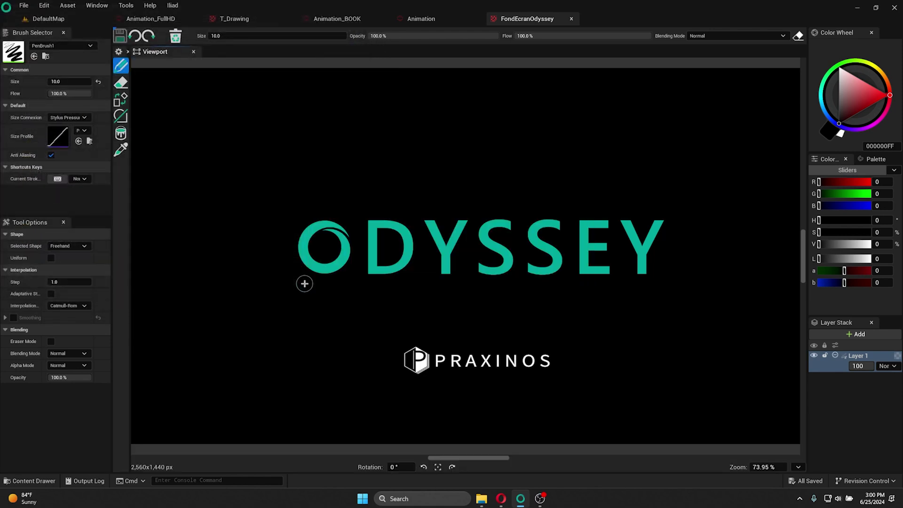
Dock the content drawer into the layout, then dock it to the sidebar.
key(ctrl+space)
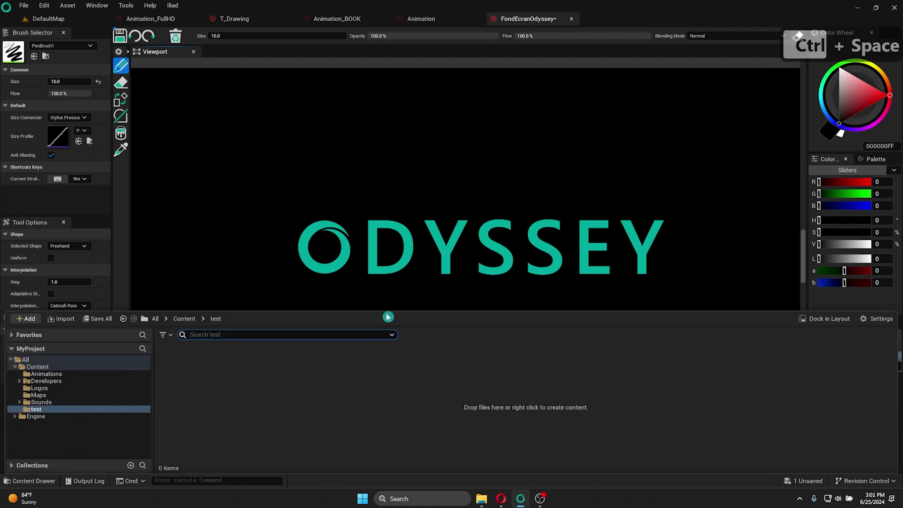
click(808, 319)
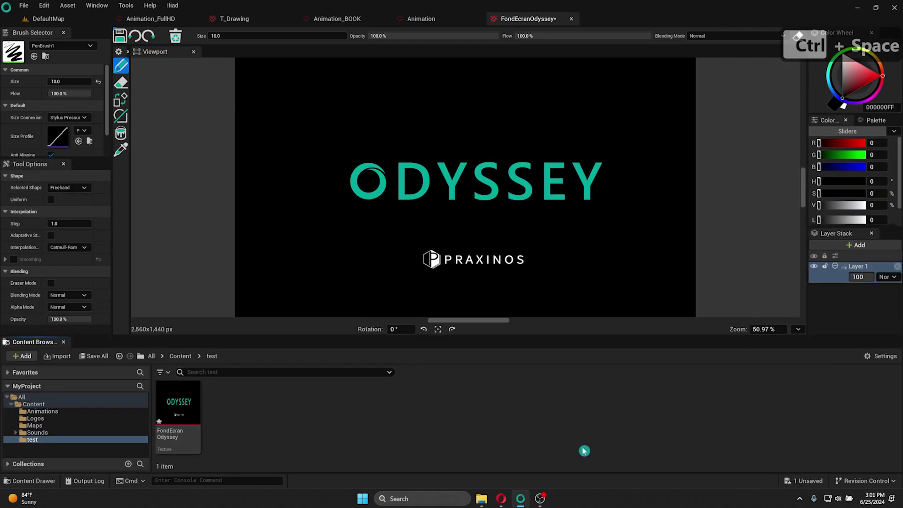
right_click(46, 344)
click(81, 371)
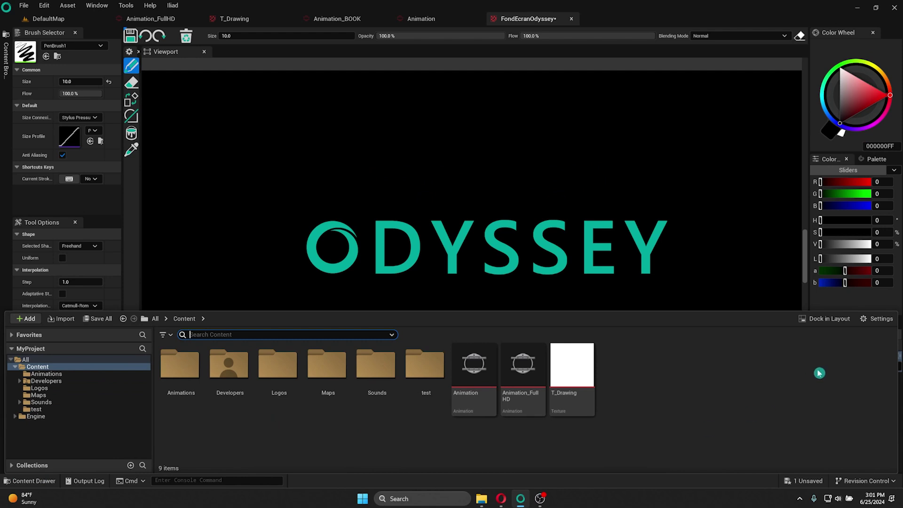
Preview the Content folder in List view, then in Columns view.
click(879, 319)
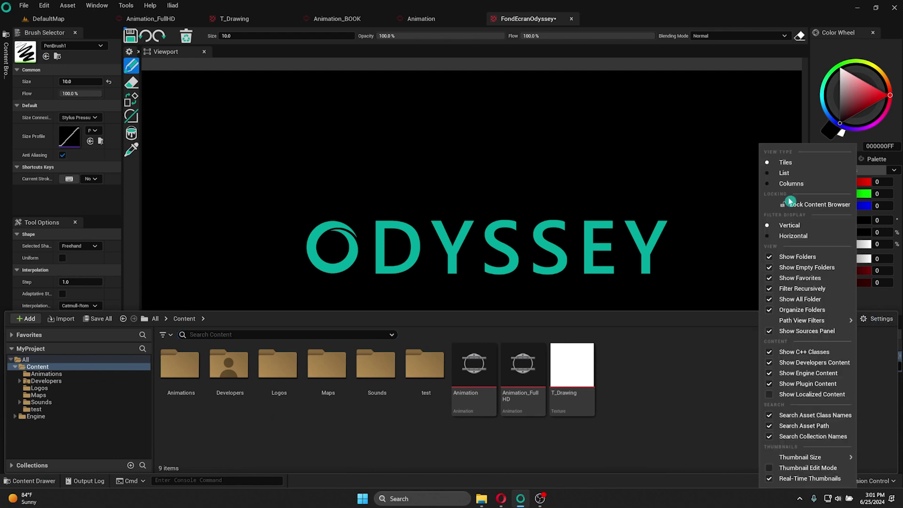
click(784, 173)
scroll(799, 391, down, 3)
scroll(800, 392, up, 3)
click(880, 318)
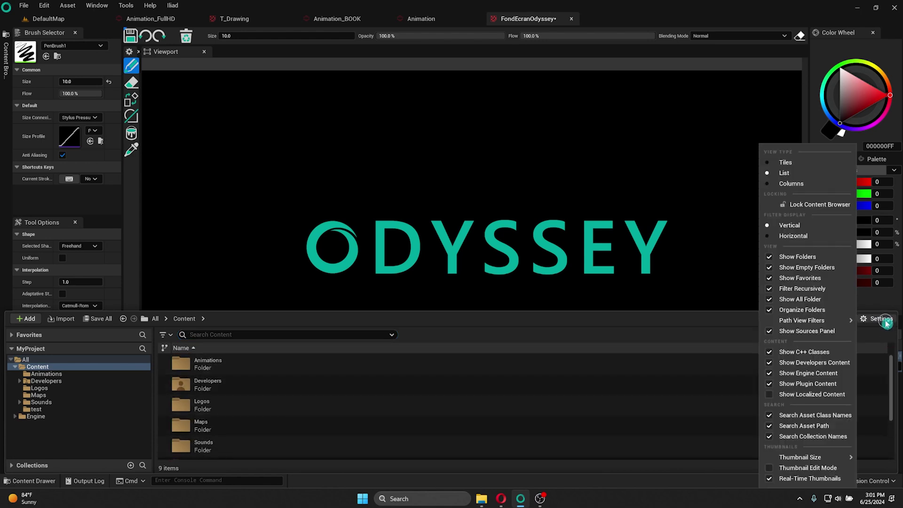
click(774, 183)
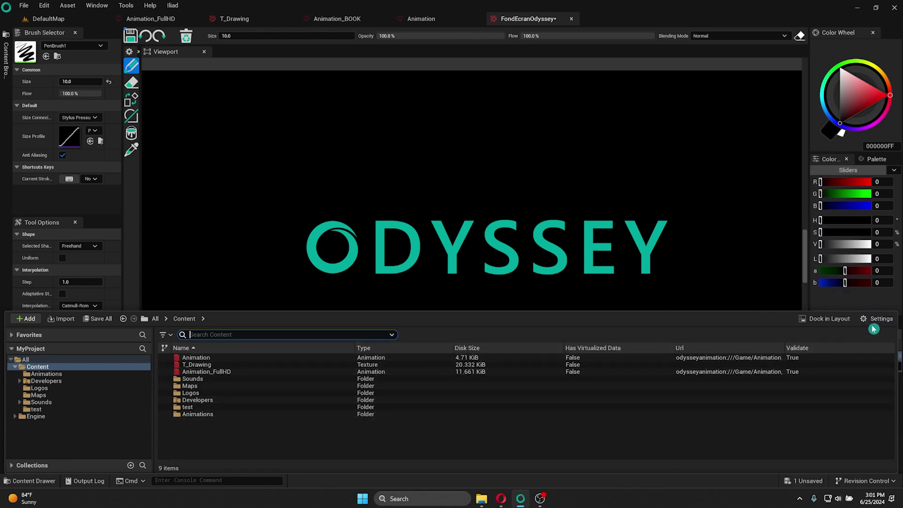
click(877, 319)
Return the content to tile view and set the Sounds folder's colour to green.
click(800, 131)
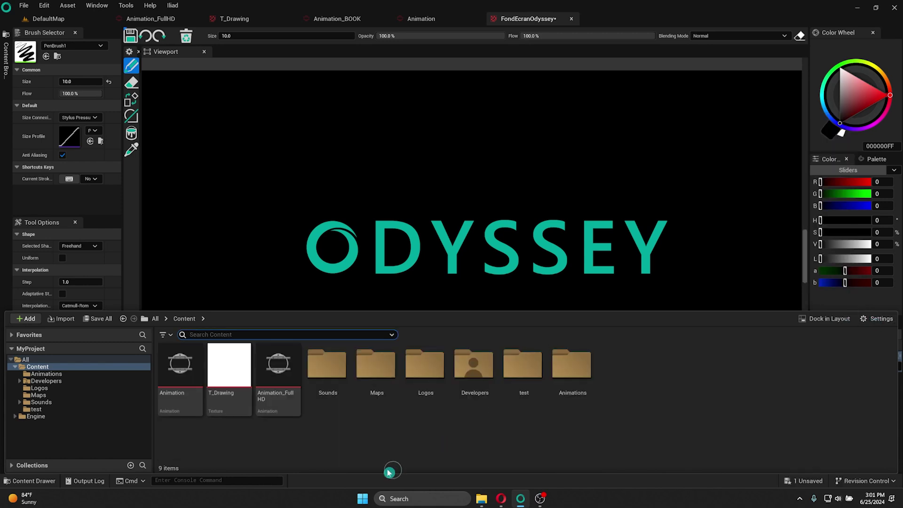
right_click(334, 375)
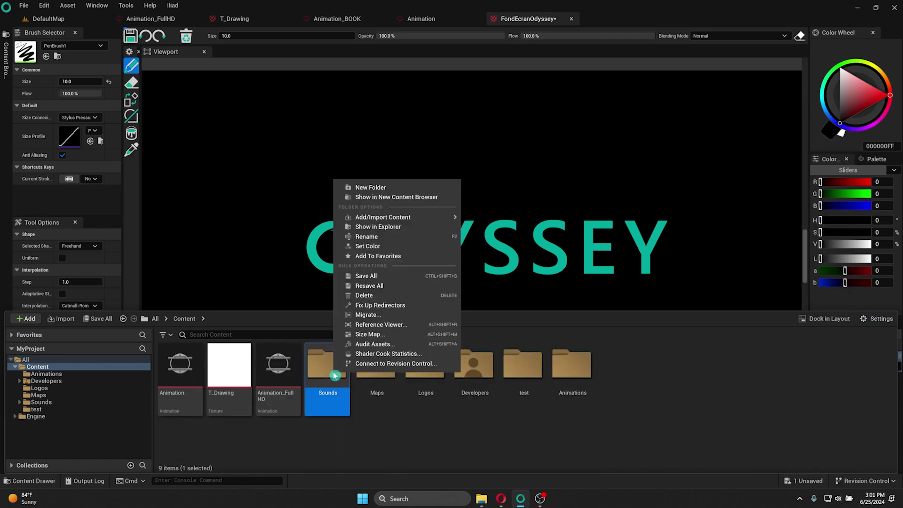
click(383, 247)
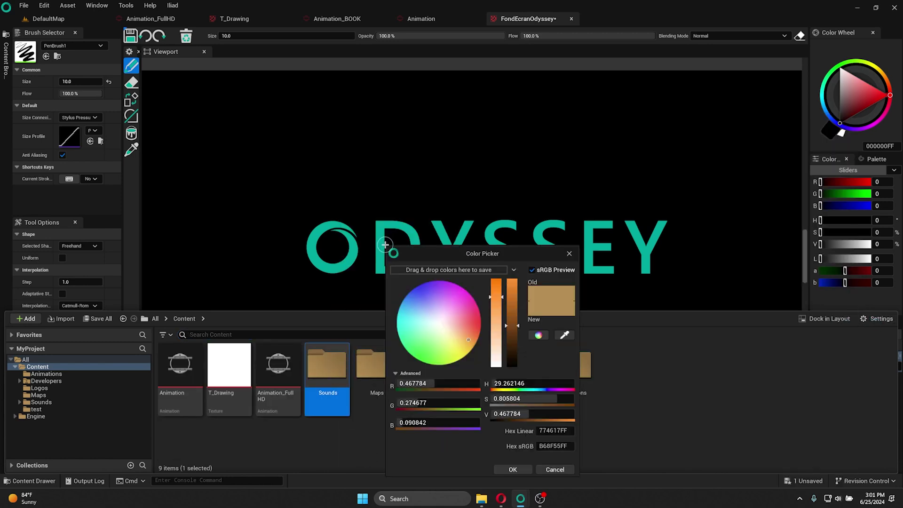
click(471, 329)
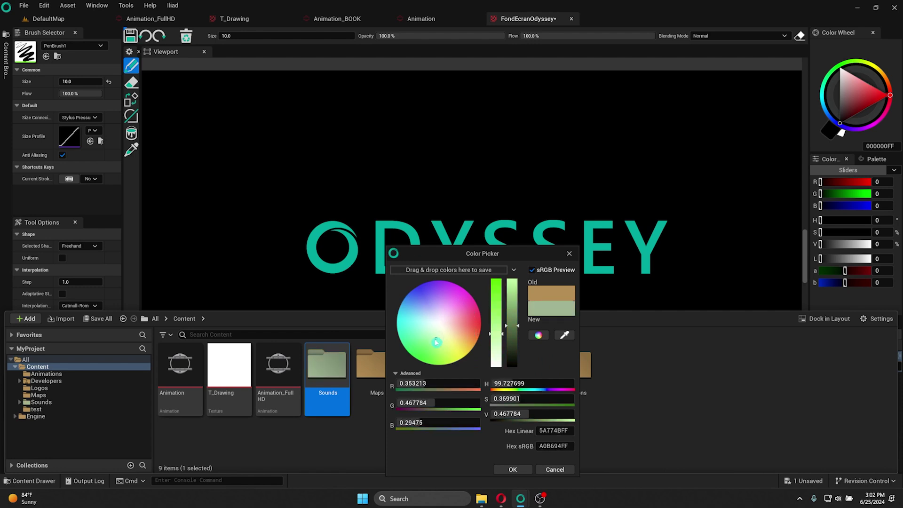
click(513, 469)
Toggle the content drawer closed and open again, including with Ctrl+Space.
click(47, 481)
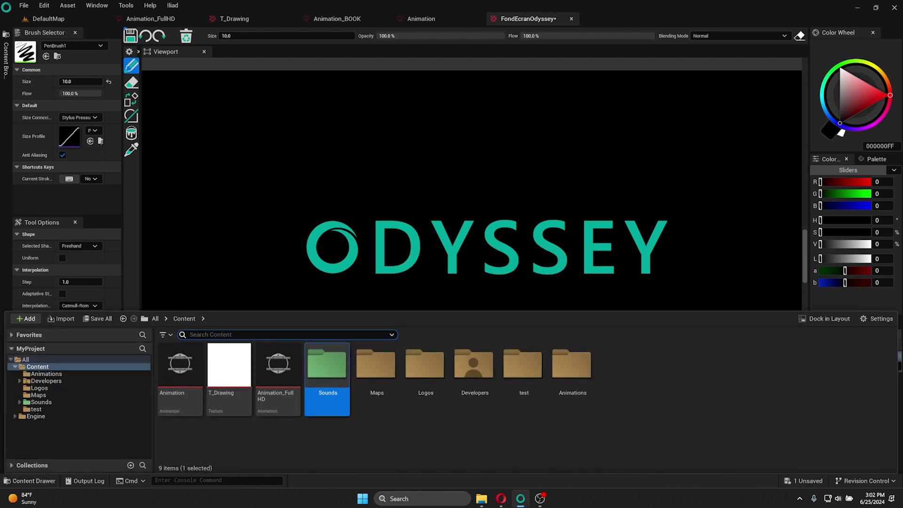
click(42, 481)
click(24, 481)
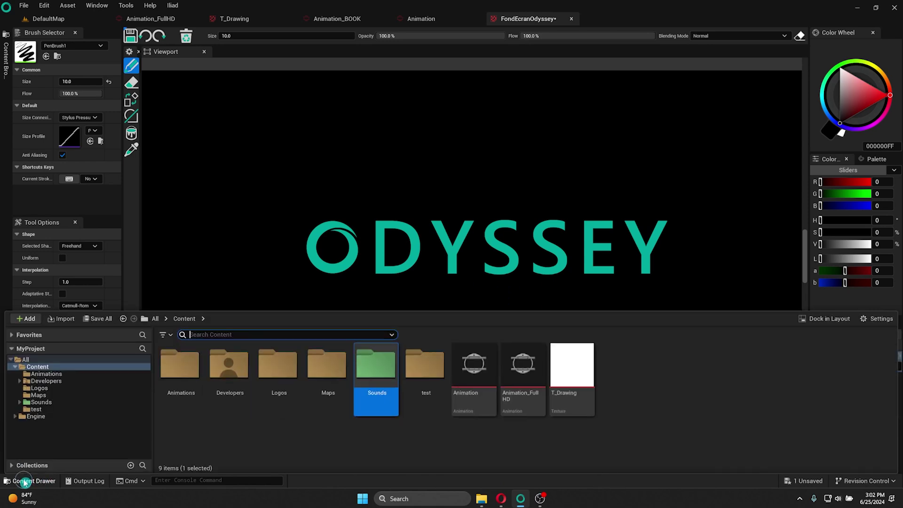
key(ctrl+space)
key(ctrl+space)
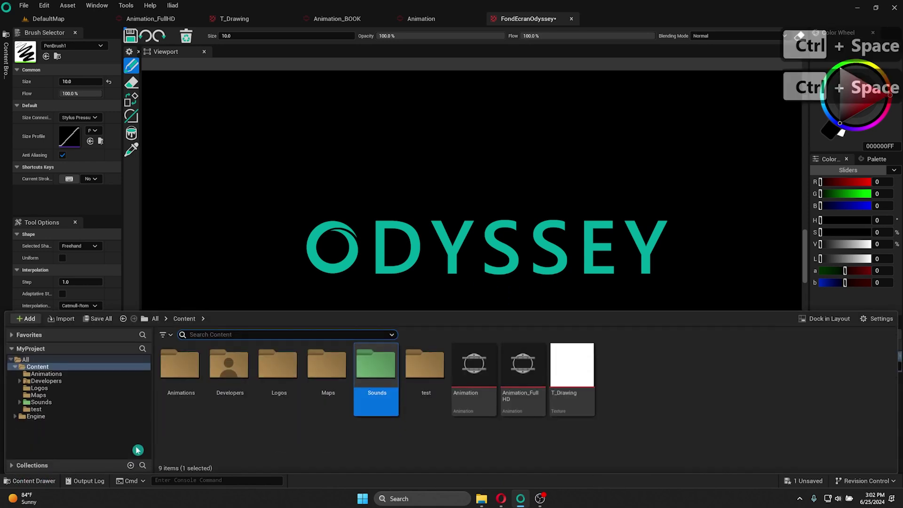
click(629, 380)
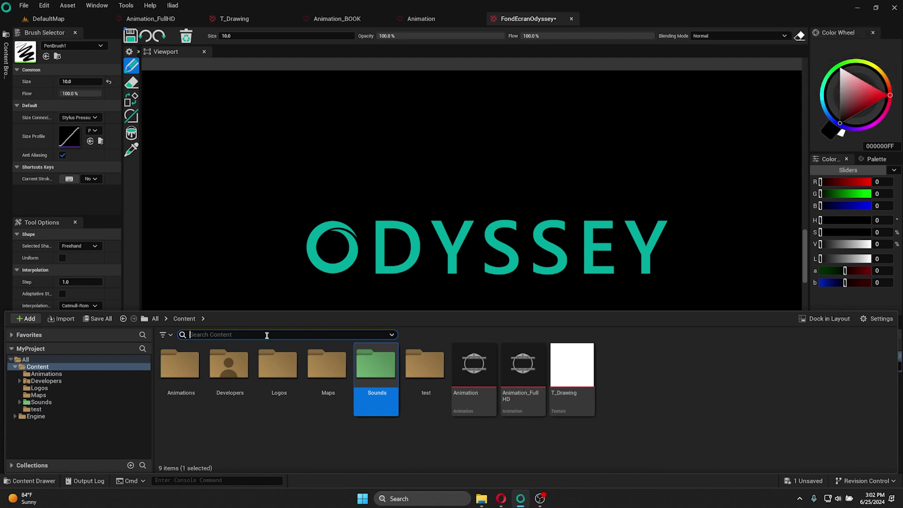
Search the content for 'vival' and filter to ILIAD Animation assets only.
text(vival)
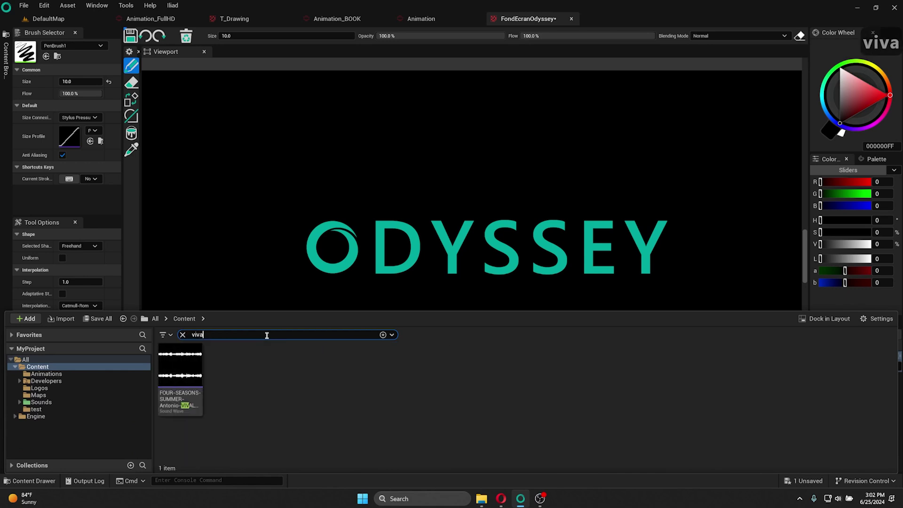
click(173, 335)
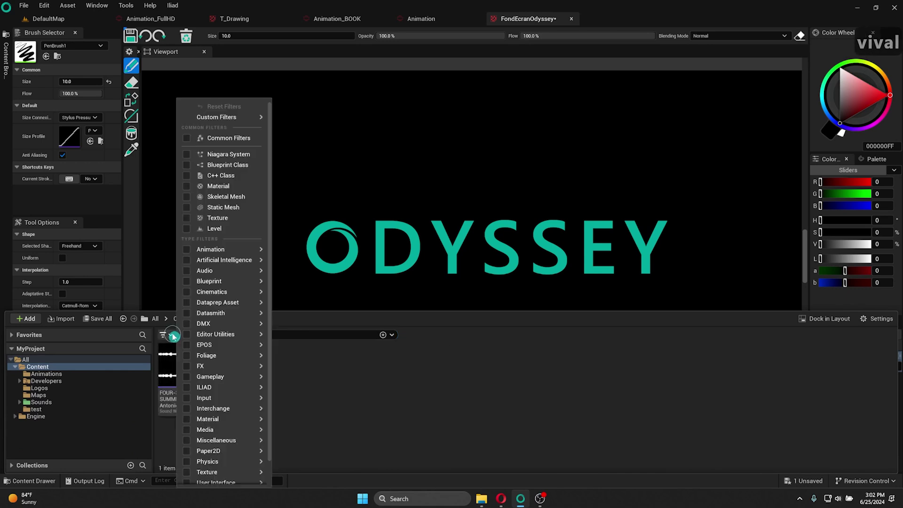
mouse_move(246, 475)
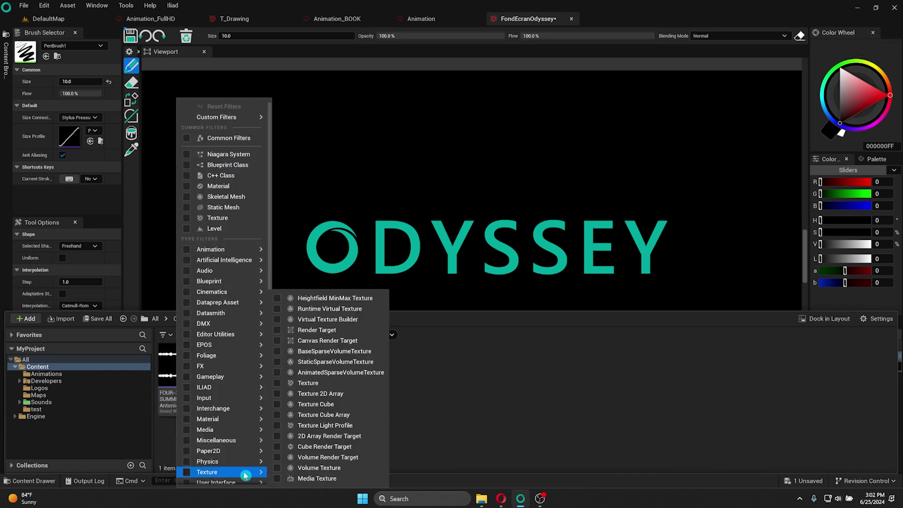
mouse_move(209, 346)
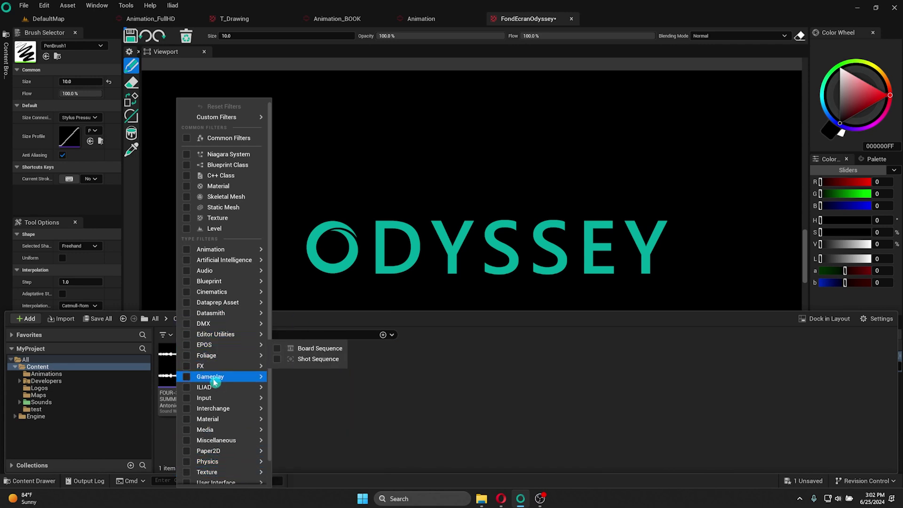
mouse_move(216, 387)
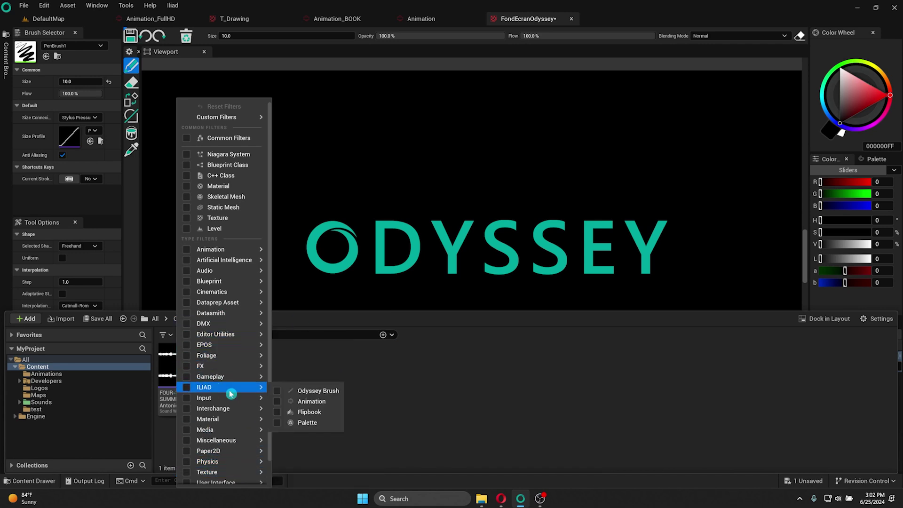
click(311, 401)
Replace the search text with 'boo', leaving only Animation_BOOK listed.
drag(324, 336, 281, 338)
key(BackSpace)
text(b)
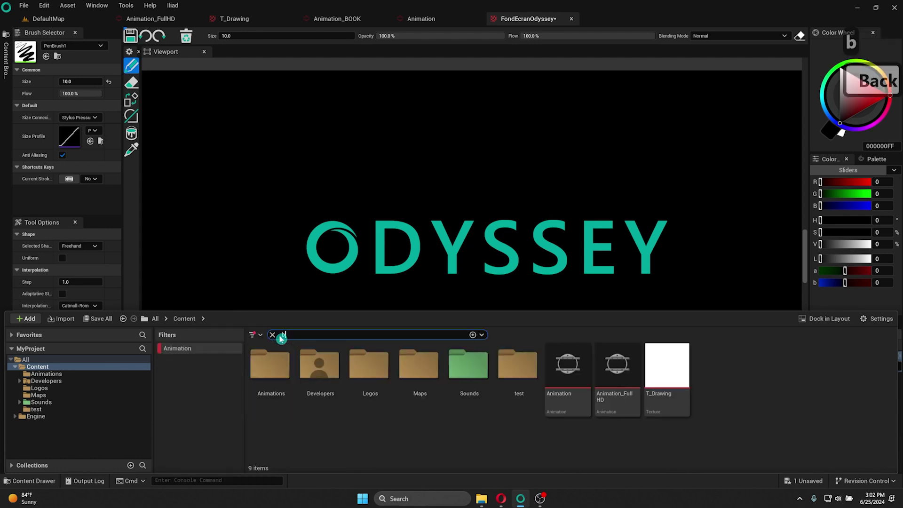
text(oo)
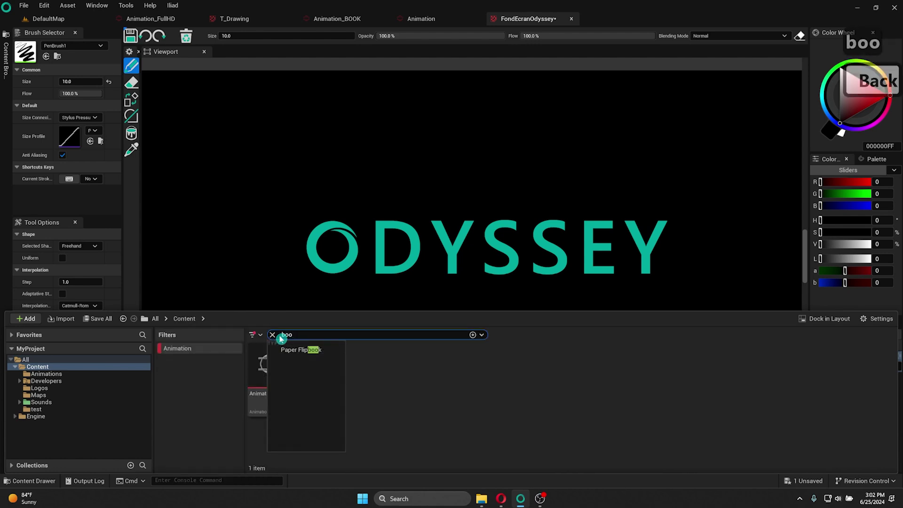
click(379, 373)
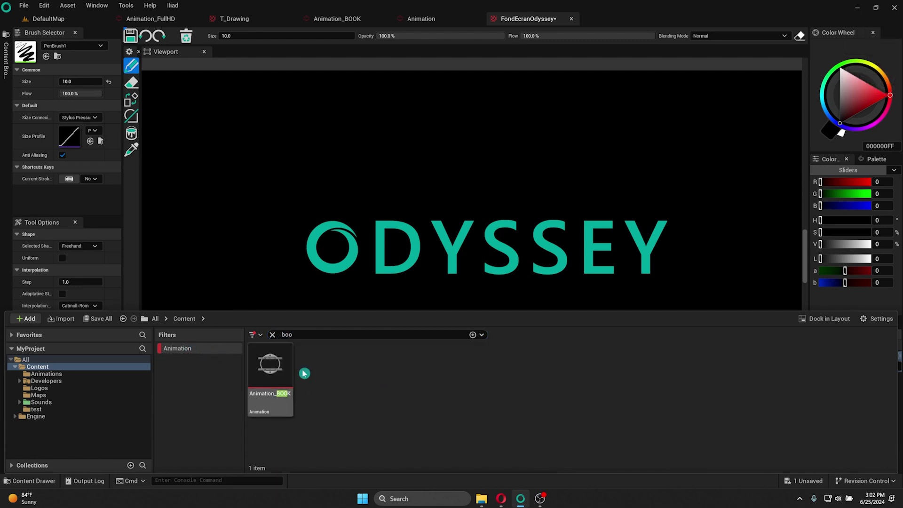
Remove the Animation type filter and clear the 'boo' search so all nine Content items show.
click(255, 336)
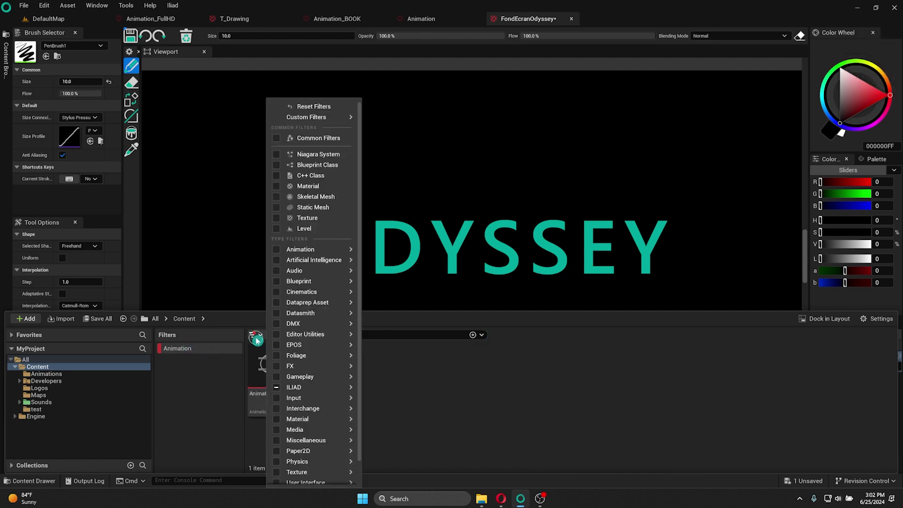
click(309, 107)
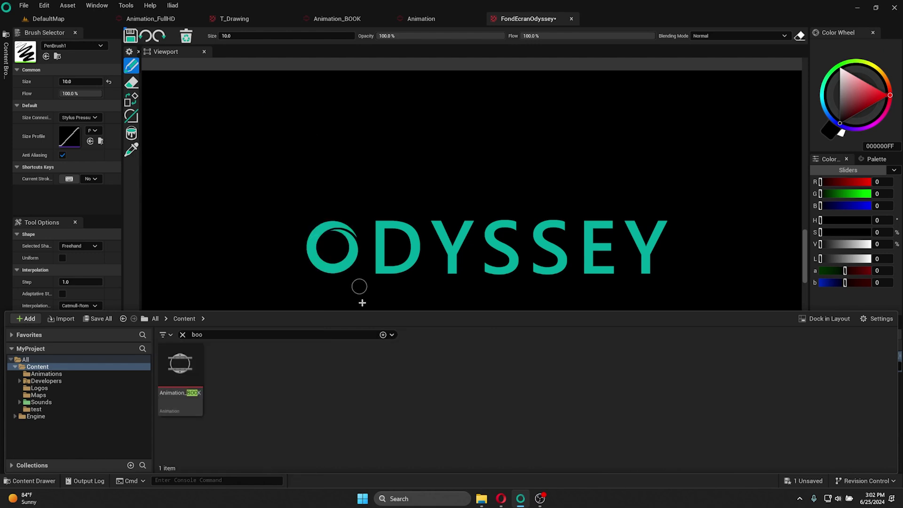
click(383, 336)
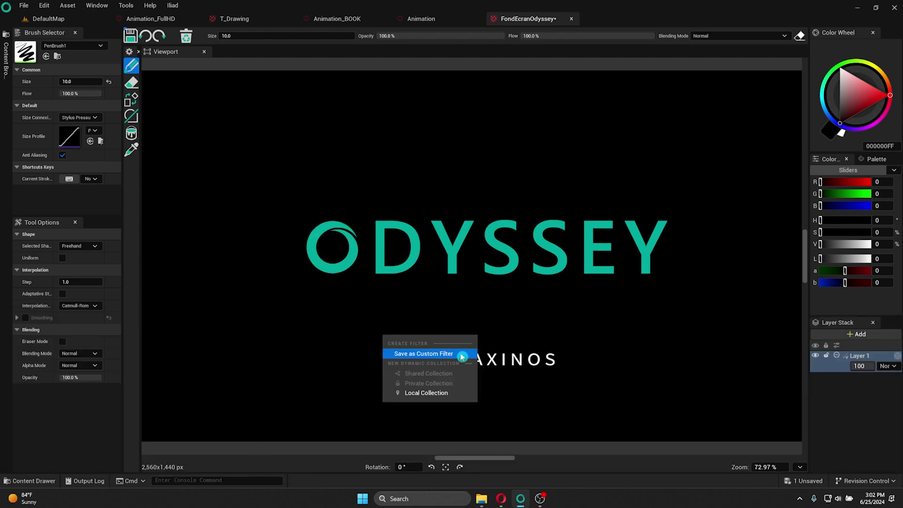
key(Escape)
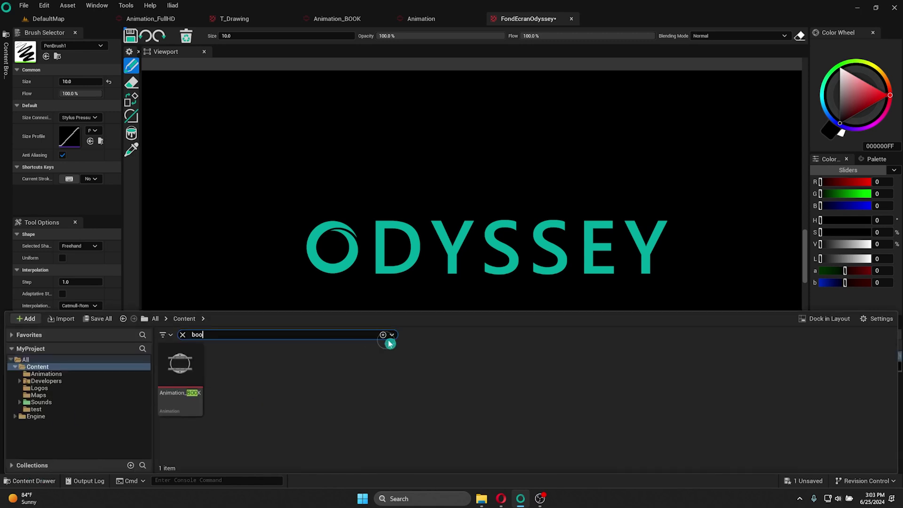
click(182, 334)
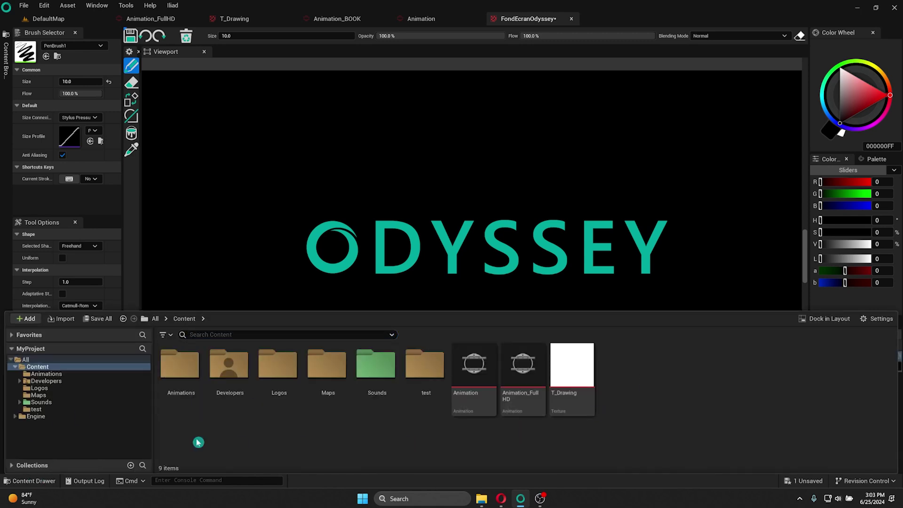
click(70, 418)
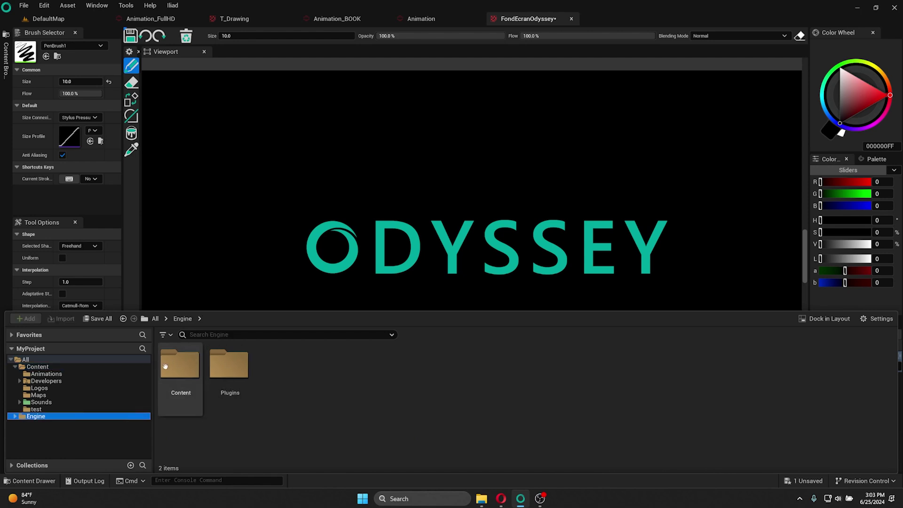
click(224, 368)
double_click(224, 368)
scroll(218, 404, down, 3)
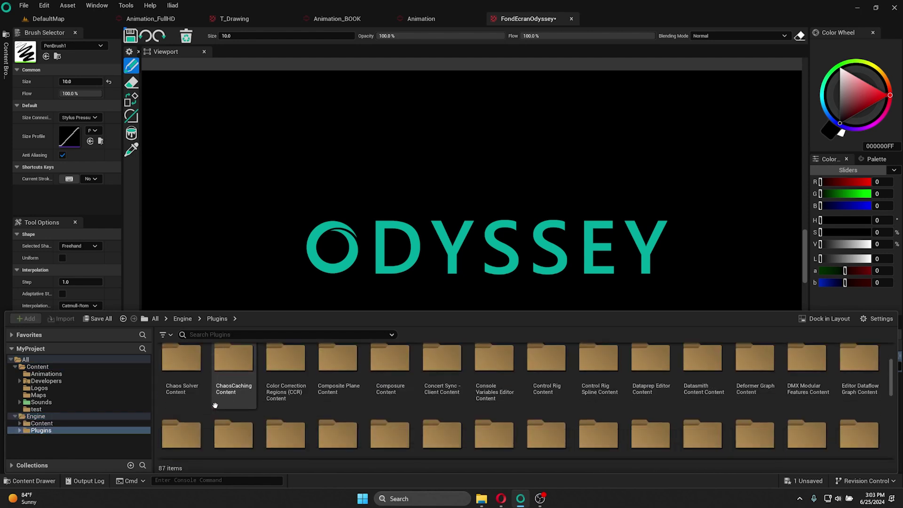
scroll(218, 404, up, 3)
click(183, 318)
double_click(182, 364)
scroll(207, 378, down, 2)
scroll(218, 382, up, 2)
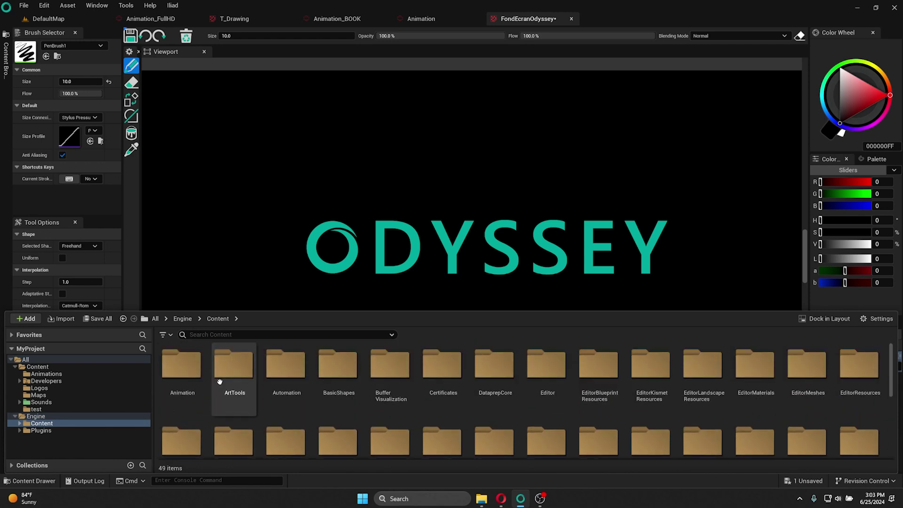
click(50, 361)
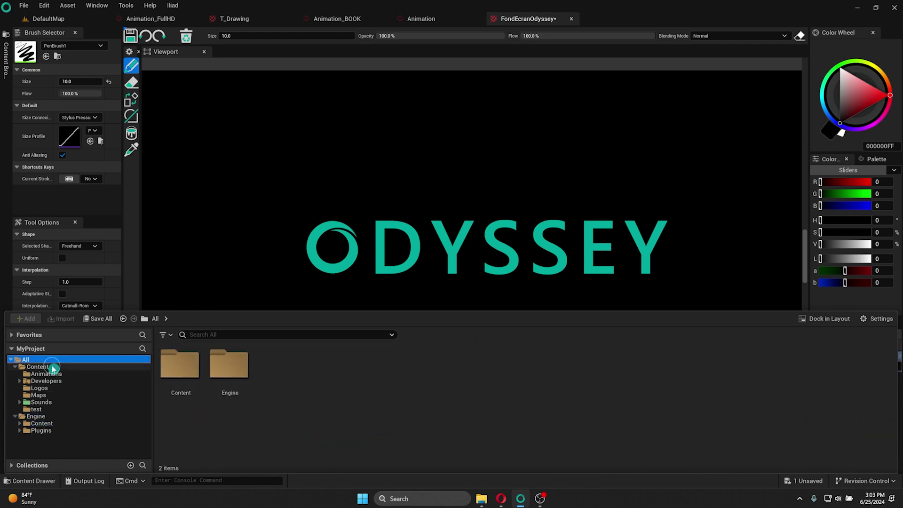
click(54, 368)
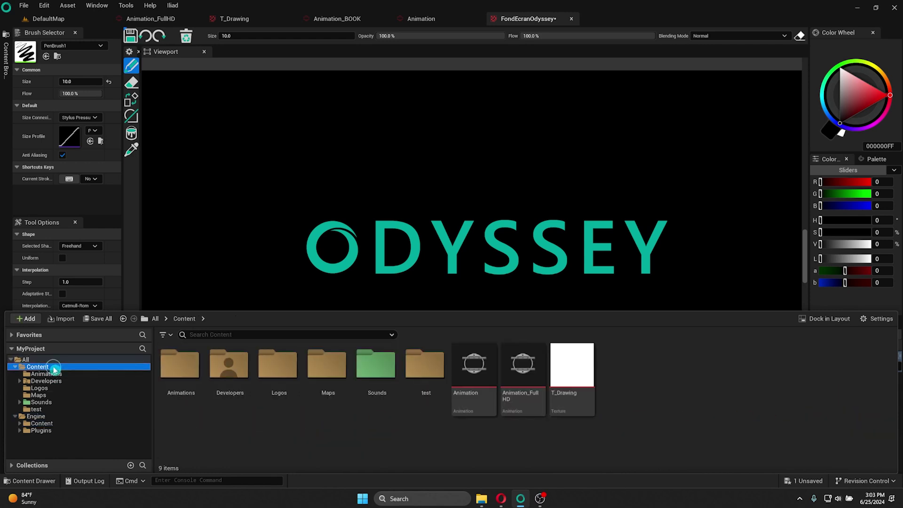
click(642, 376)
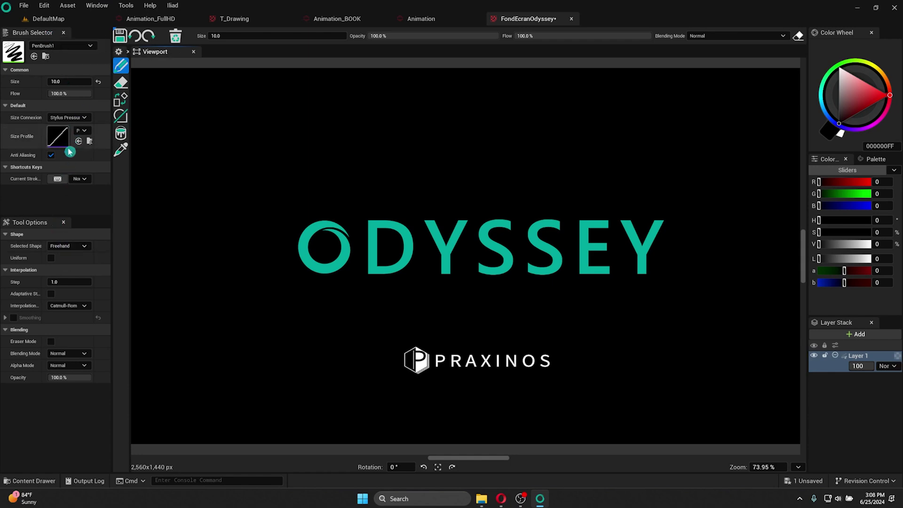
Disable editor tooltips by running 'Slate.EnableTooltips 0' in the console.
click(189, 479)
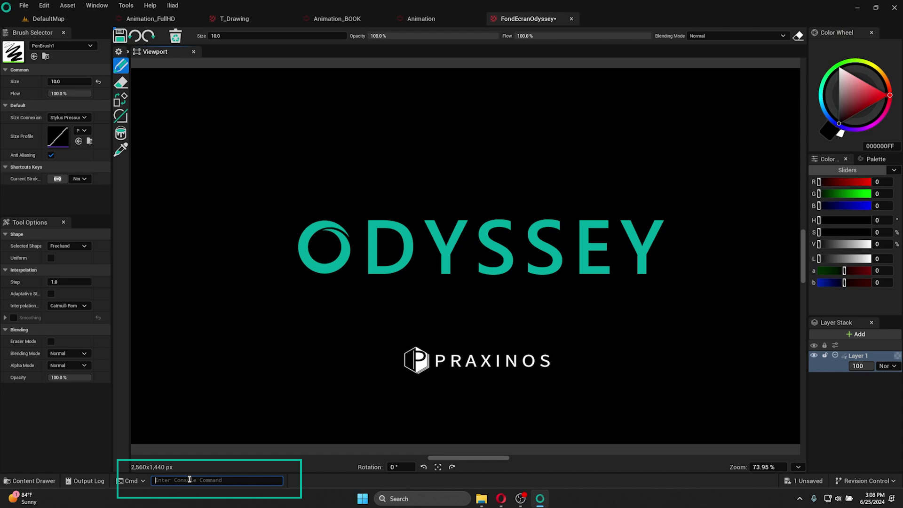
text(Slate)
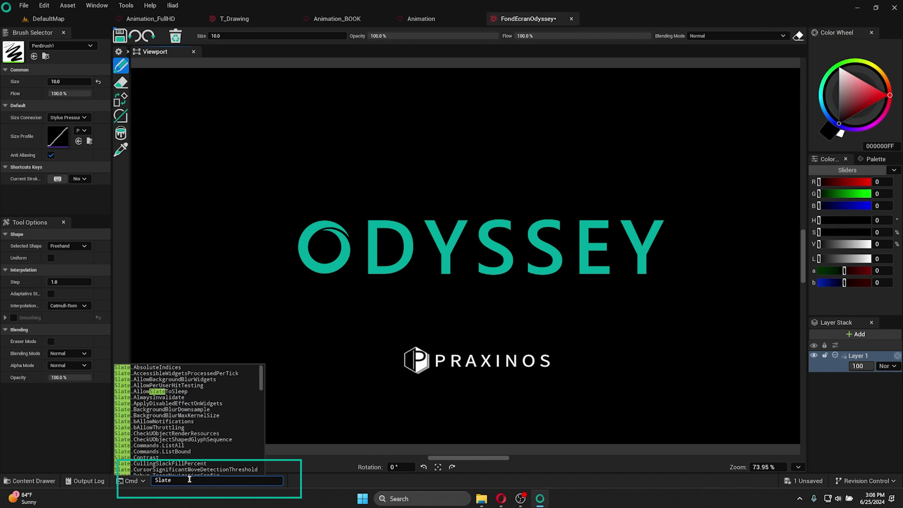
text(.)
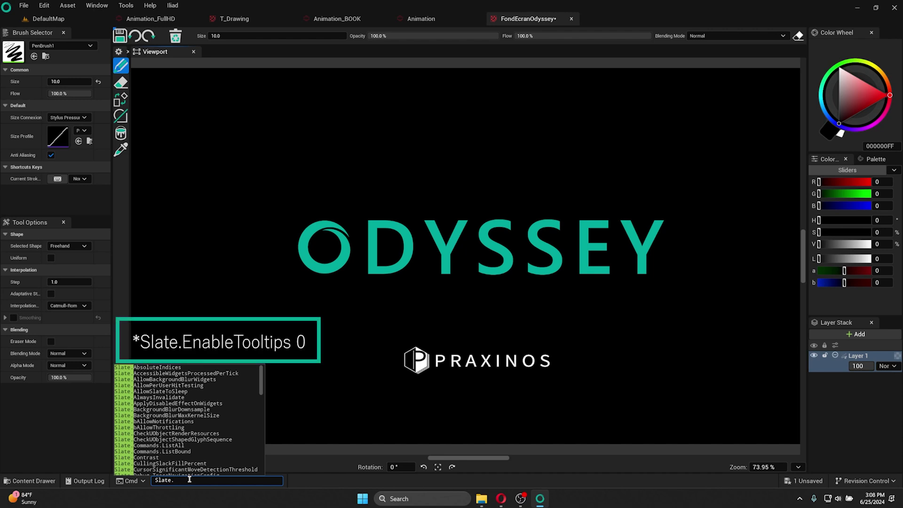
text(Enablet)
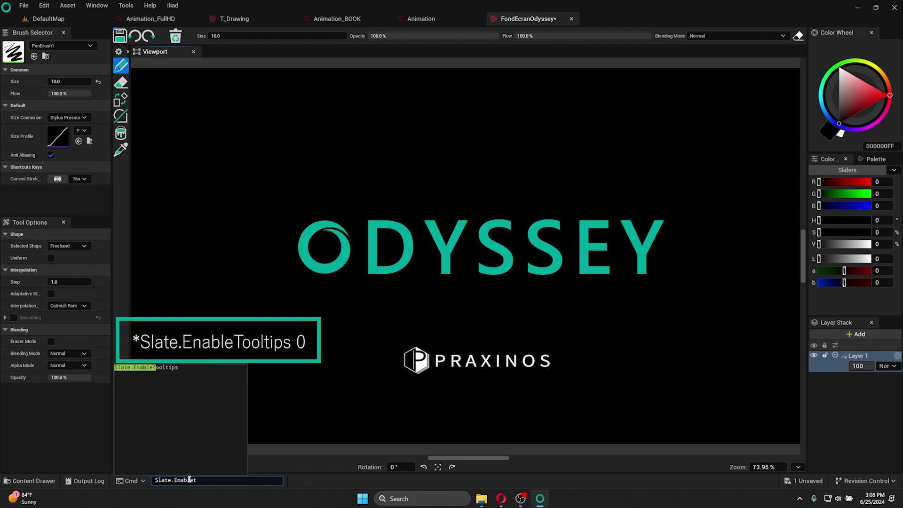
text(ooltips 0)
key(Return)
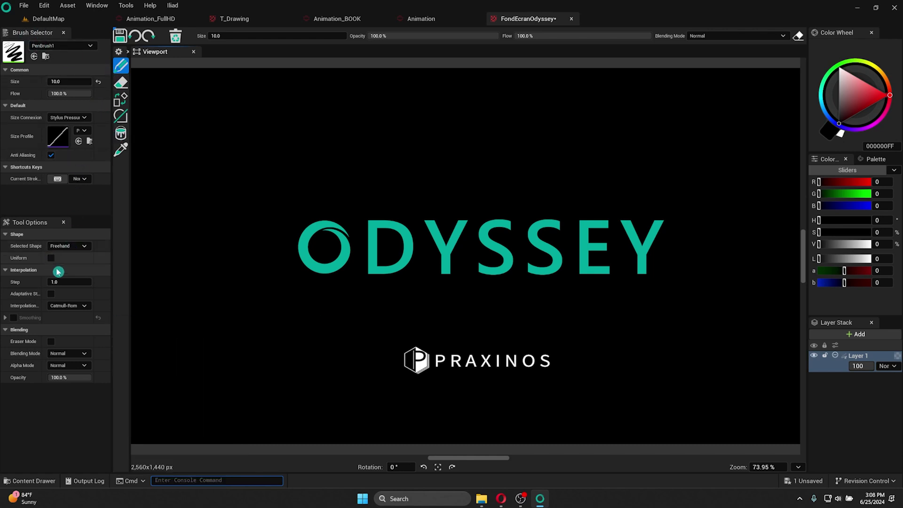
Re-enable editor tooltips by running 'Slate.EnableTooltips 1' in the console.
click(179, 480)
text(Slatee)
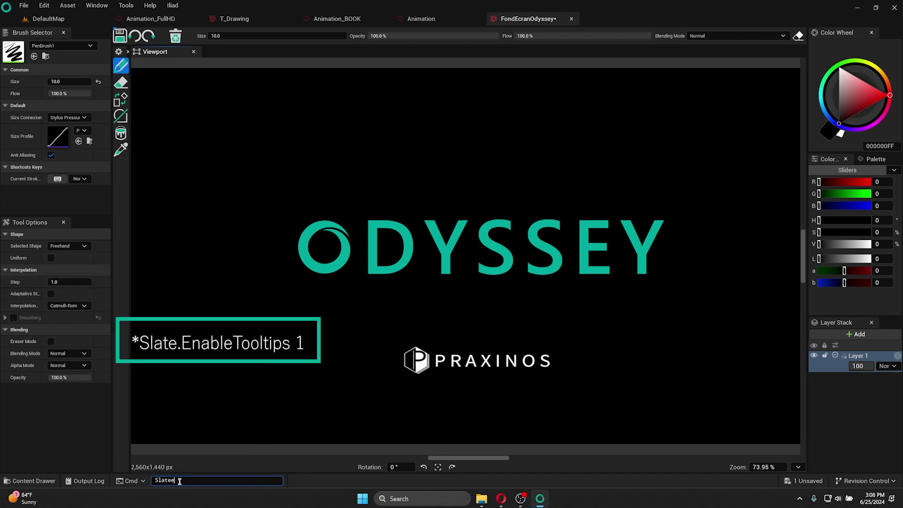
key(BackSpace)
text(.En)
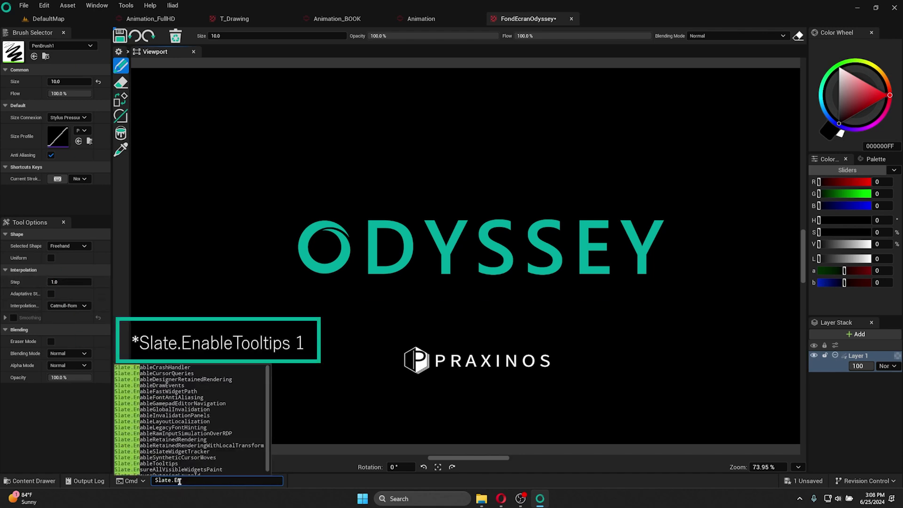
text(able)
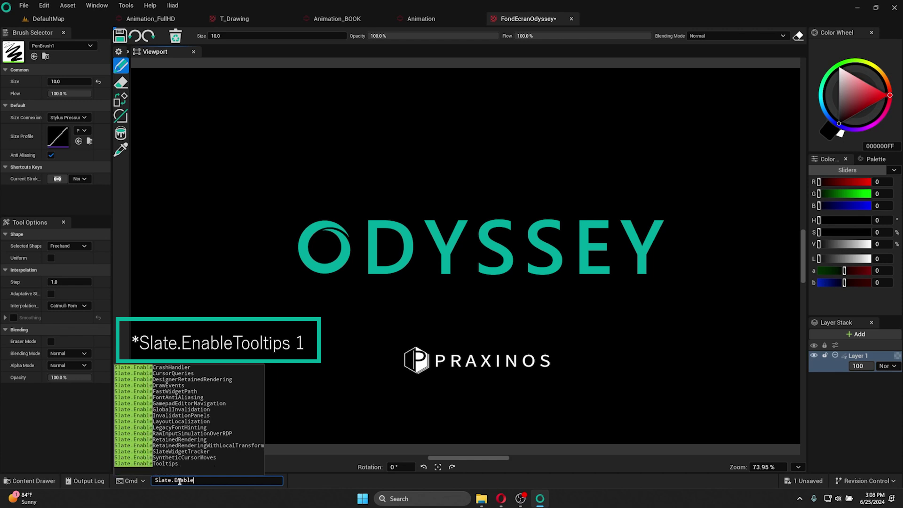
text(Tool)
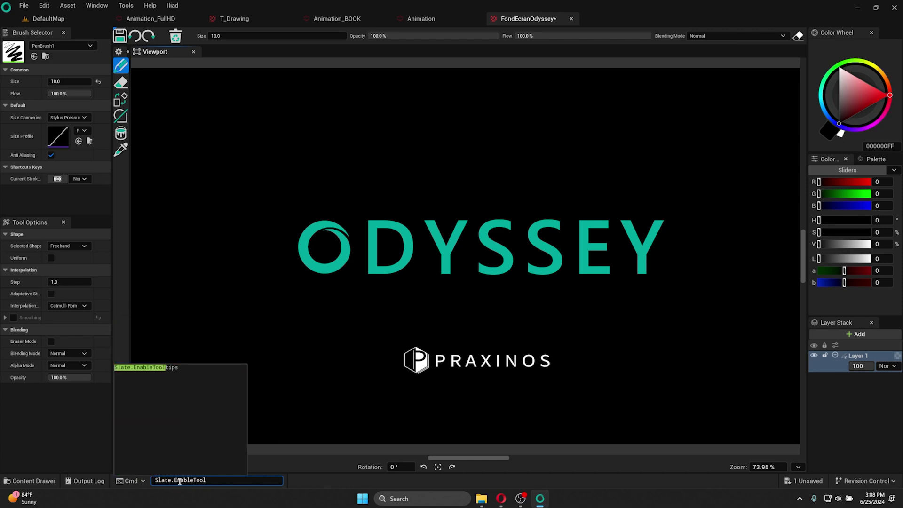
text(tips)
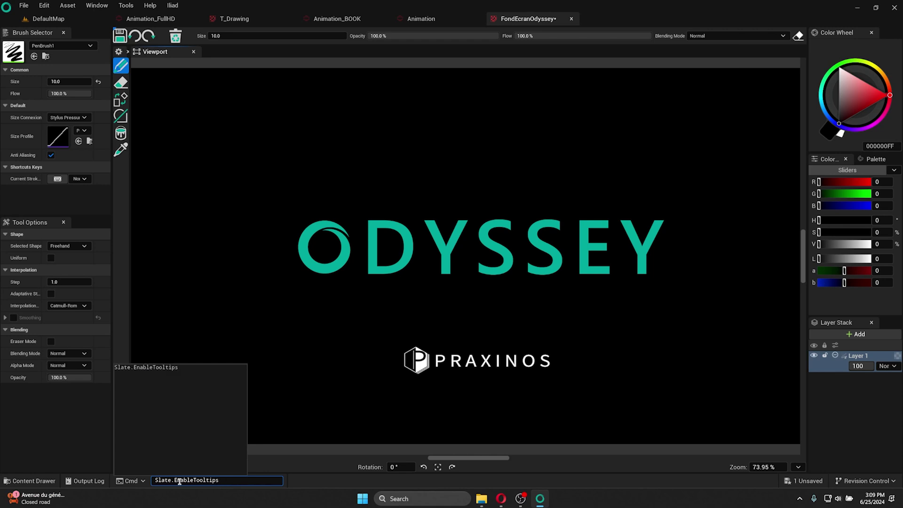
text( 1)
key(Return)
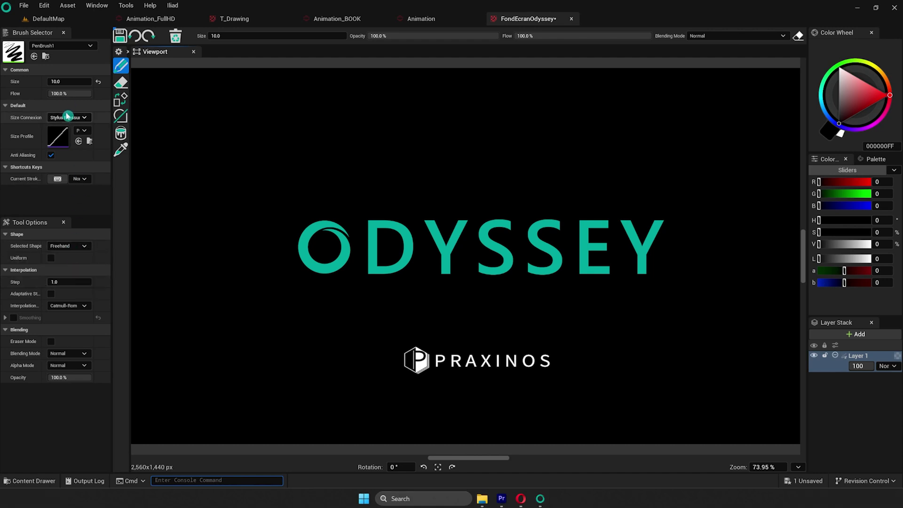
Run the Slate.TooltipSummonDelay console command with a delay value of 2.
click(211, 478)
text(onSlate.TooltipS)
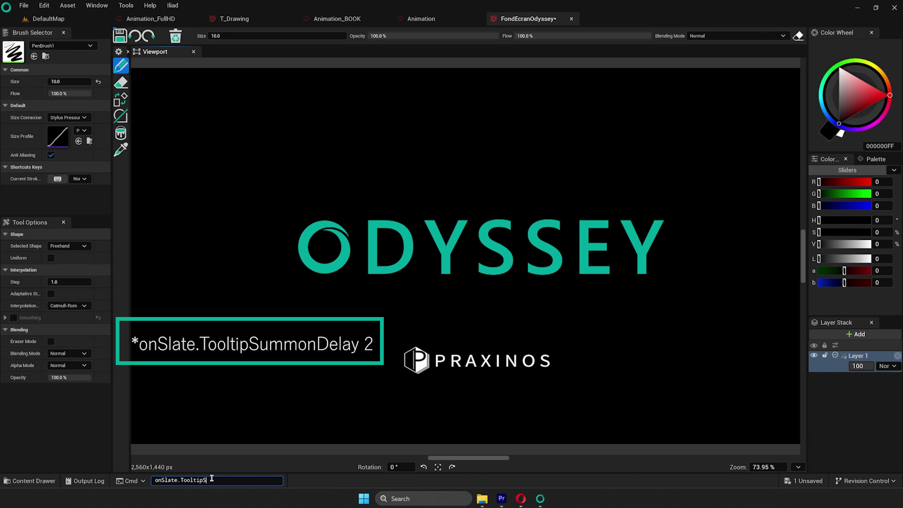
text(ummondelay)
key(Return)
click(73, 245)
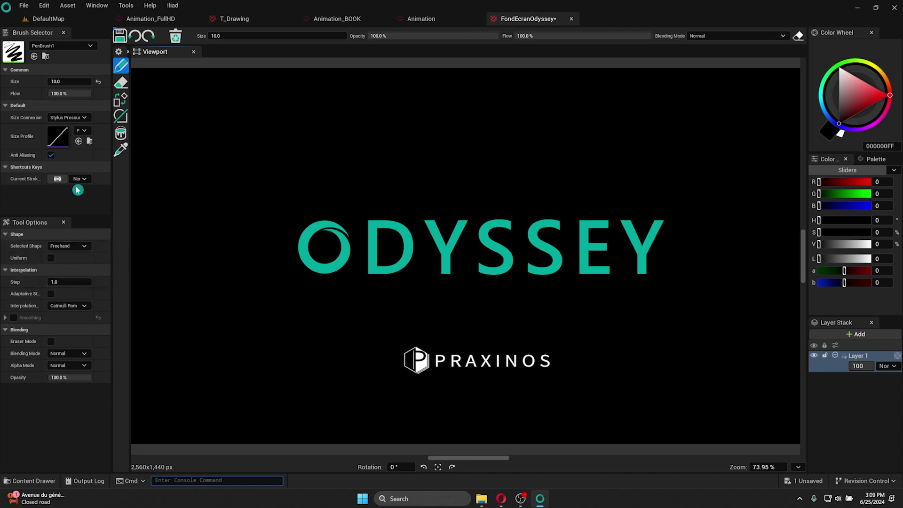
key(Return)
key(Return)
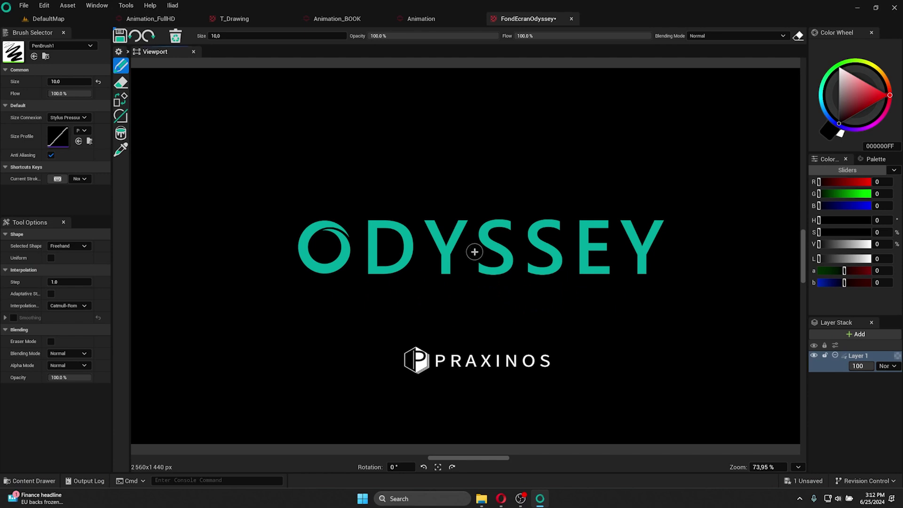
Save all unsaved work, including the FondEcranOdyssey texture, with File > Save All.
click(25, 7)
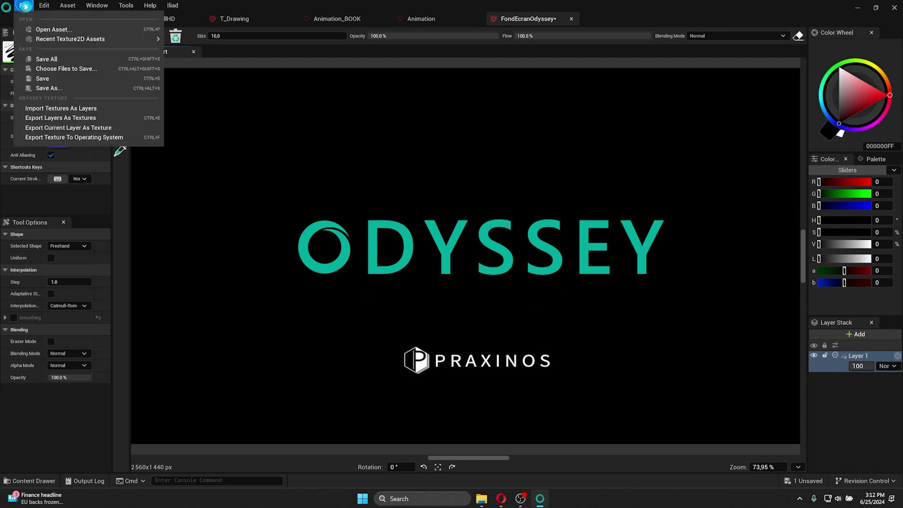
click(55, 59)
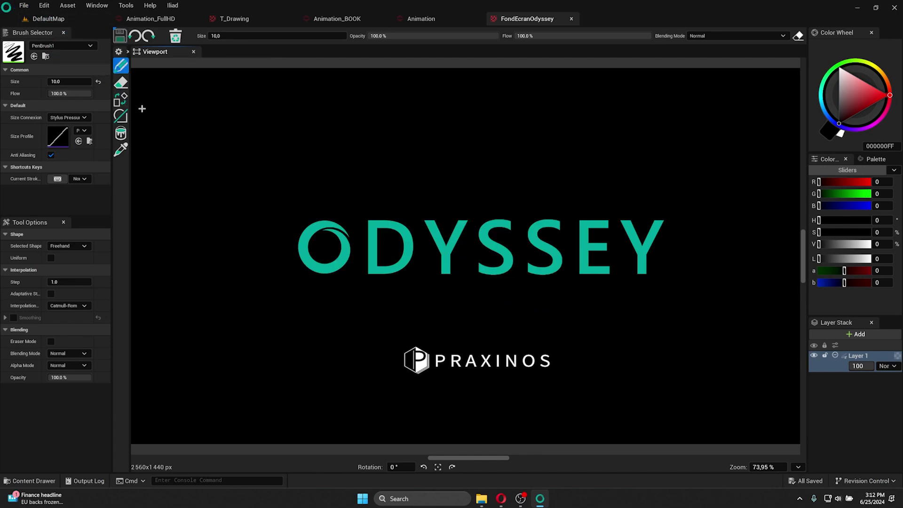
click(23, 5)
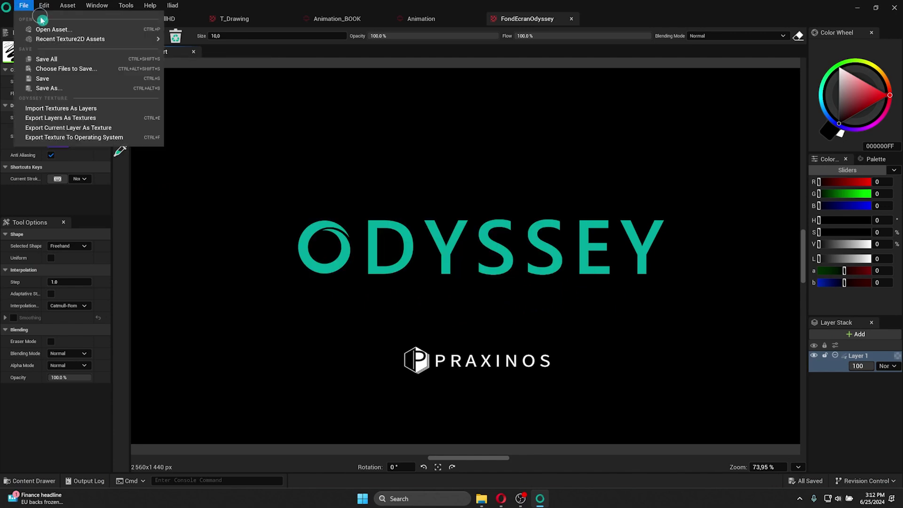
click(65, 79)
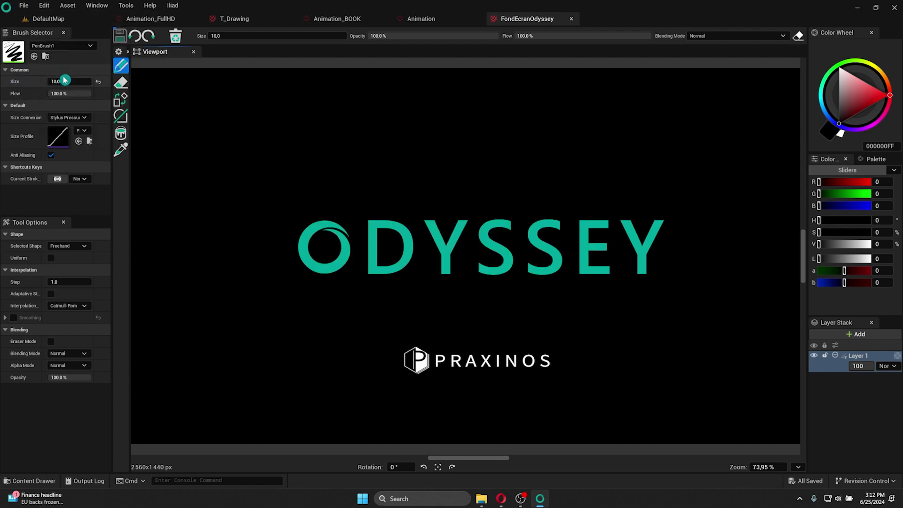